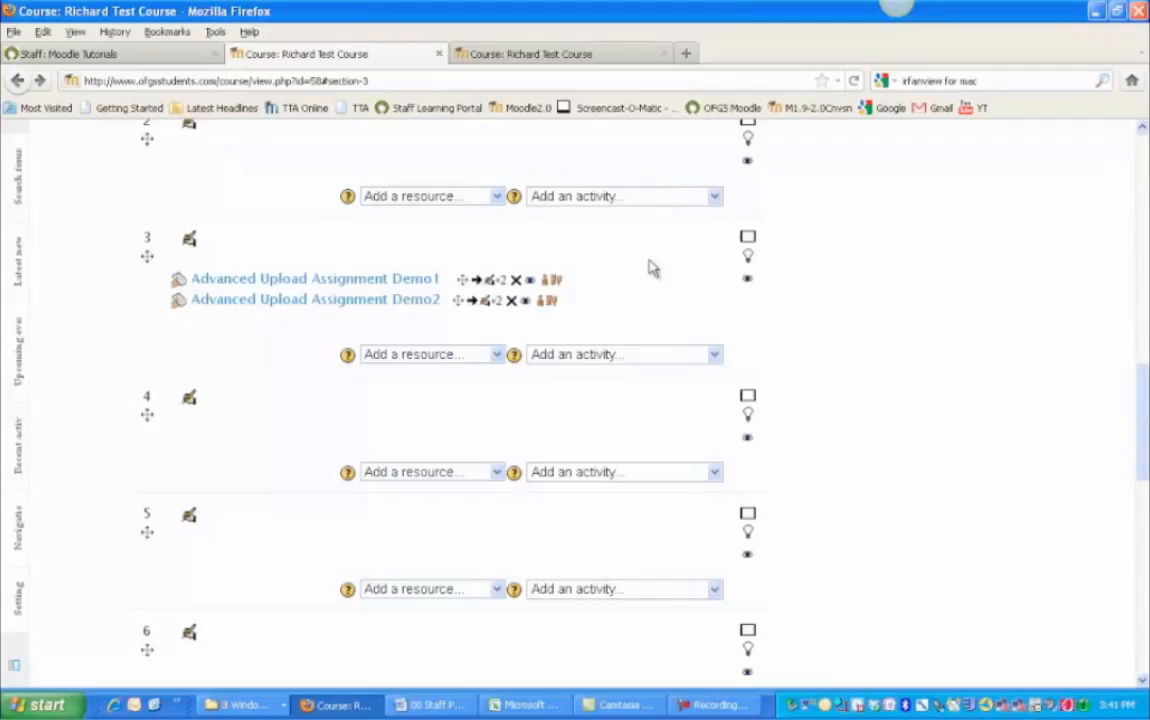
Step: Review the instructions and submission area of Advanced Upload Assignment Demo1 and return to the course
{"action": "left_click", "coordinate": [338, 285]}
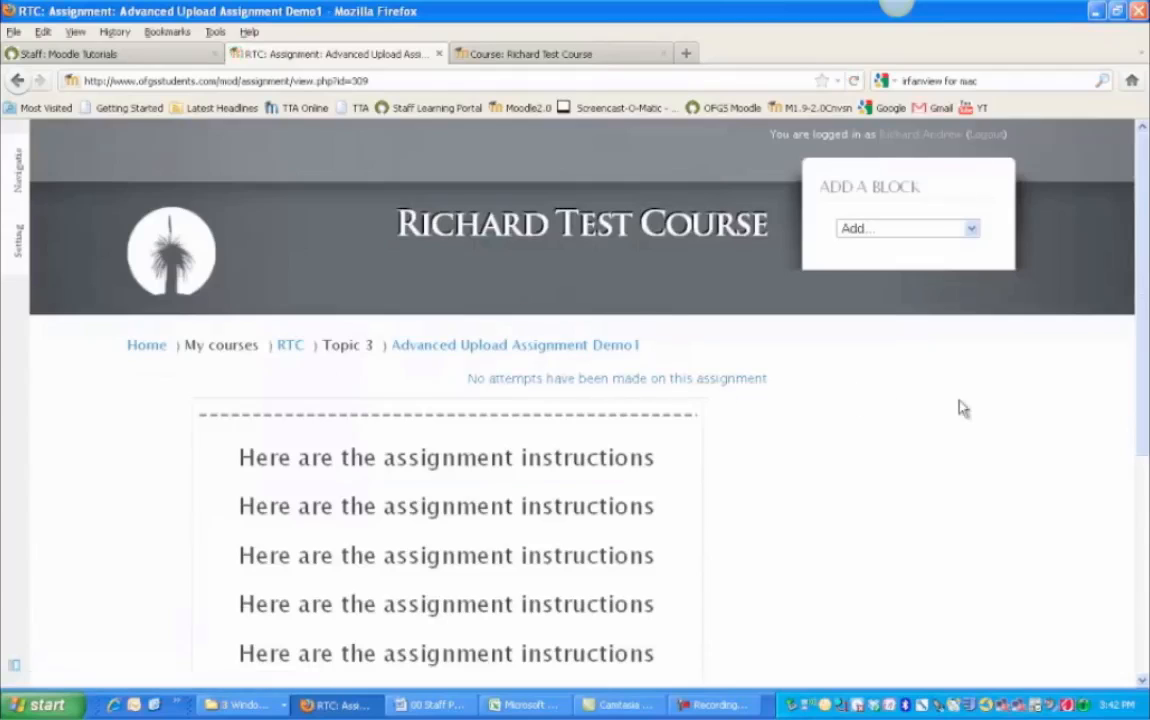
{"action": "scroll", "coordinate": [962, 408], "scroll_direction": "down", "scroll_amount": 3}
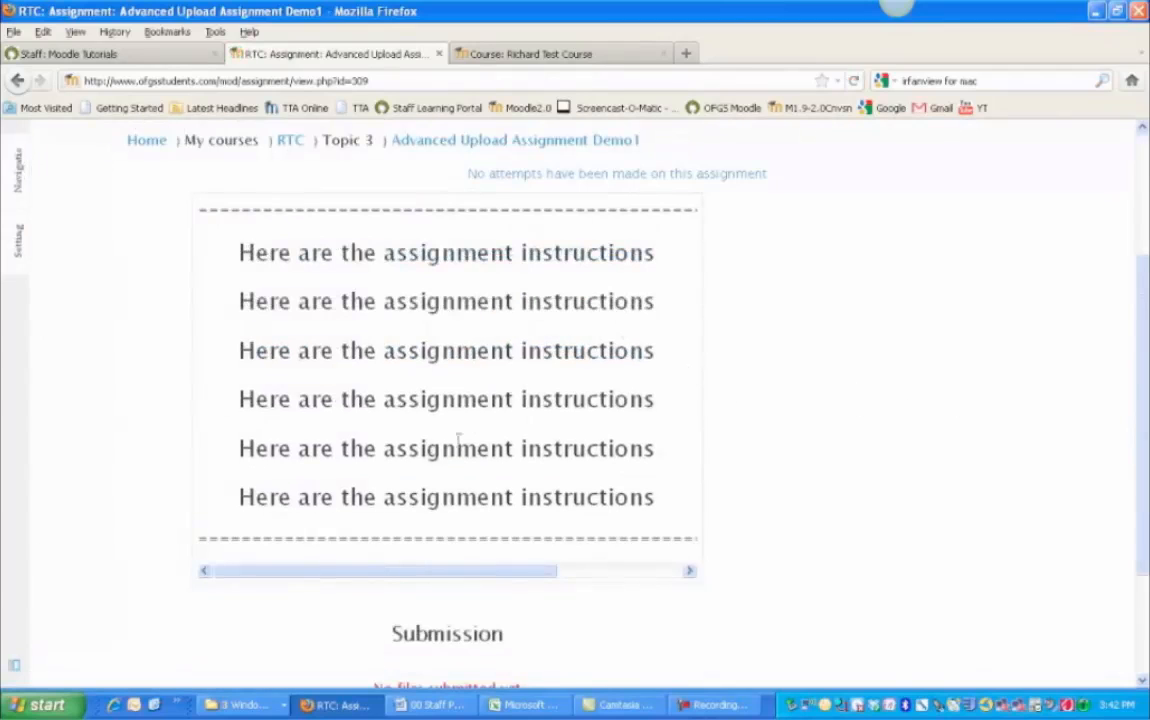
{"action": "scroll", "coordinate": [775, 329], "scroll_direction": "down", "scroll_amount": 3}
{"action": "scroll", "coordinate": [775, 329], "scroll_direction": "up", "scroll_amount": 6}
{"action": "scroll", "coordinate": [775, 329], "scroll_direction": "down", "scroll_amount": 6}
{"action": "scroll", "coordinate": [775, 329], "scroll_direction": "up", "scroll_amount": 6}
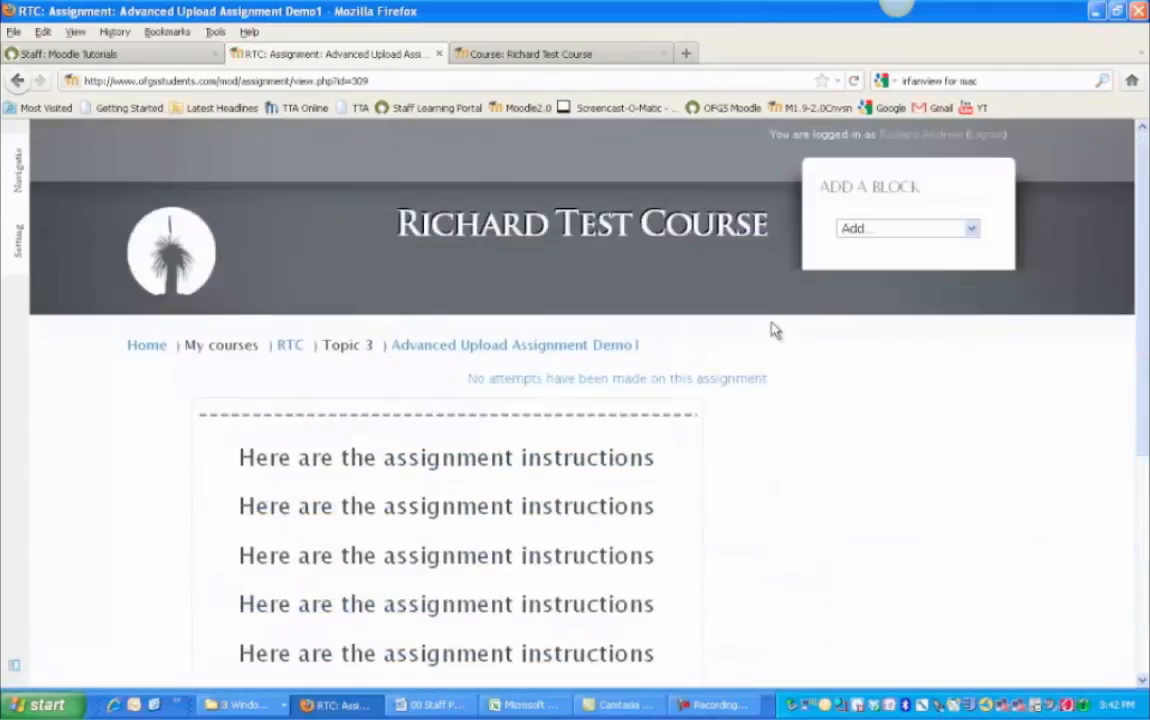
{"action": "key", "text": "alt+Left"}
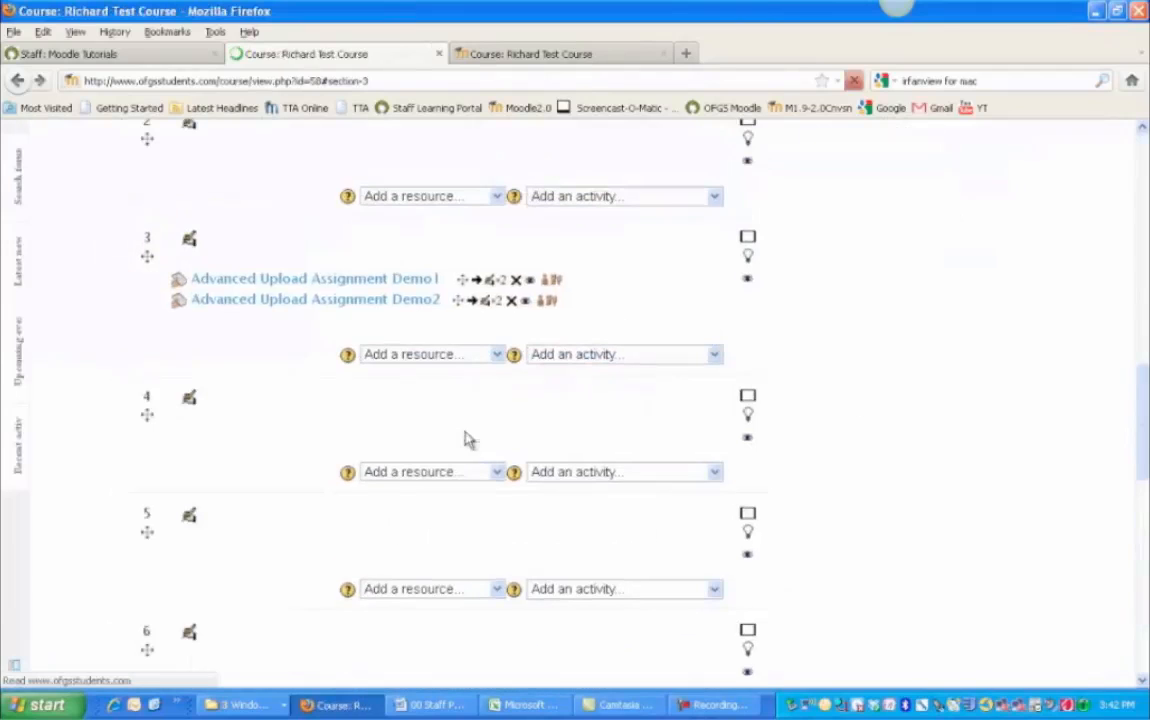
Step: Bring up the editing forms of Advanced Upload Assignment Demo1 and Demo2 in their separate browser tabs
{"action": "left_click", "coordinate": [485, 299]}
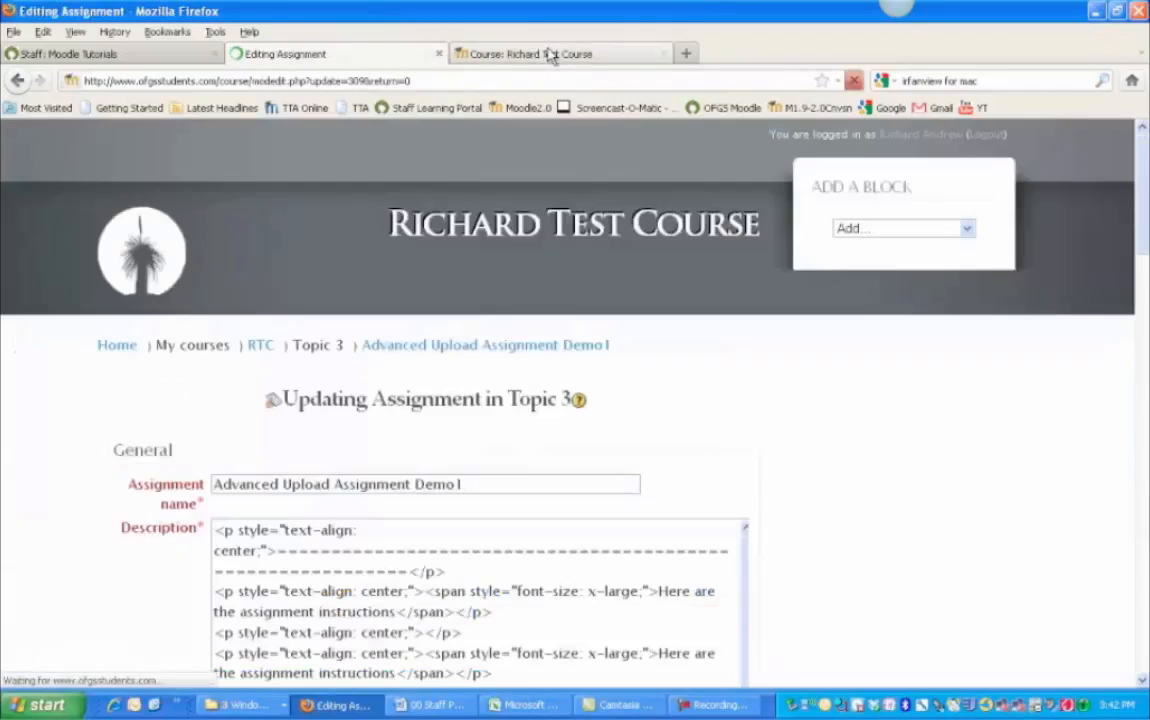
{"action": "left_click", "coordinate": [497, 54]}
{"action": "scroll", "coordinate": [503, 275], "scroll_direction": "down", "scroll_amount": 2}
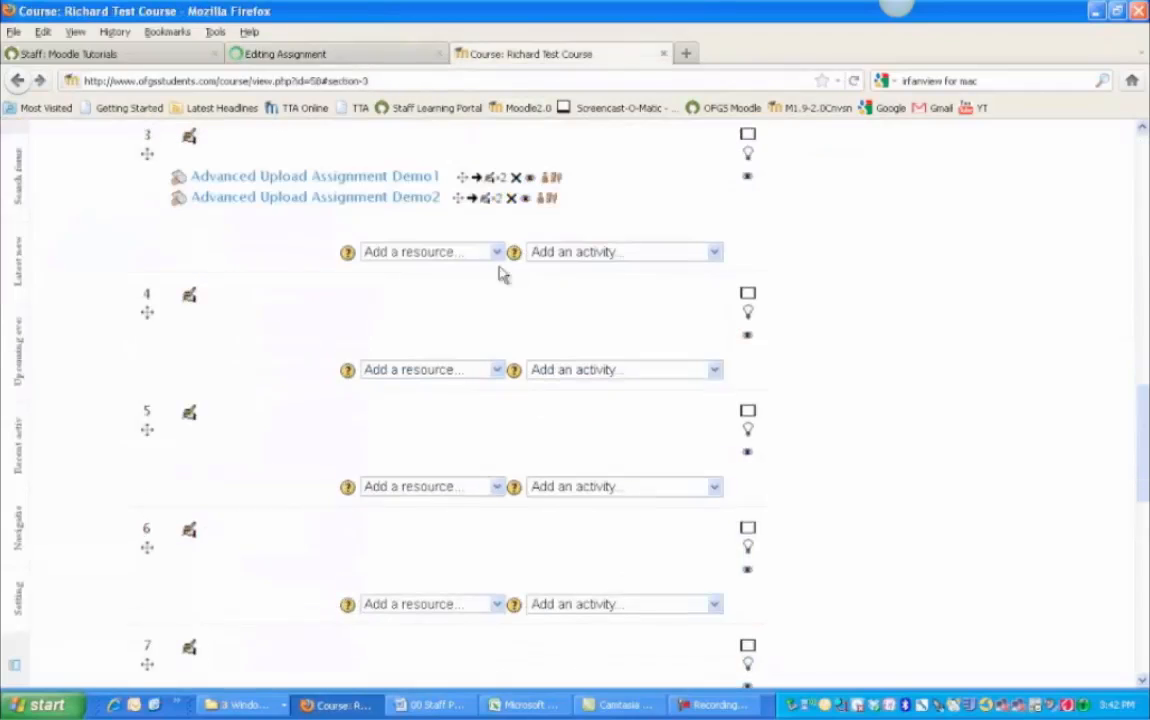
{"action": "left_click", "coordinate": [486, 200]}
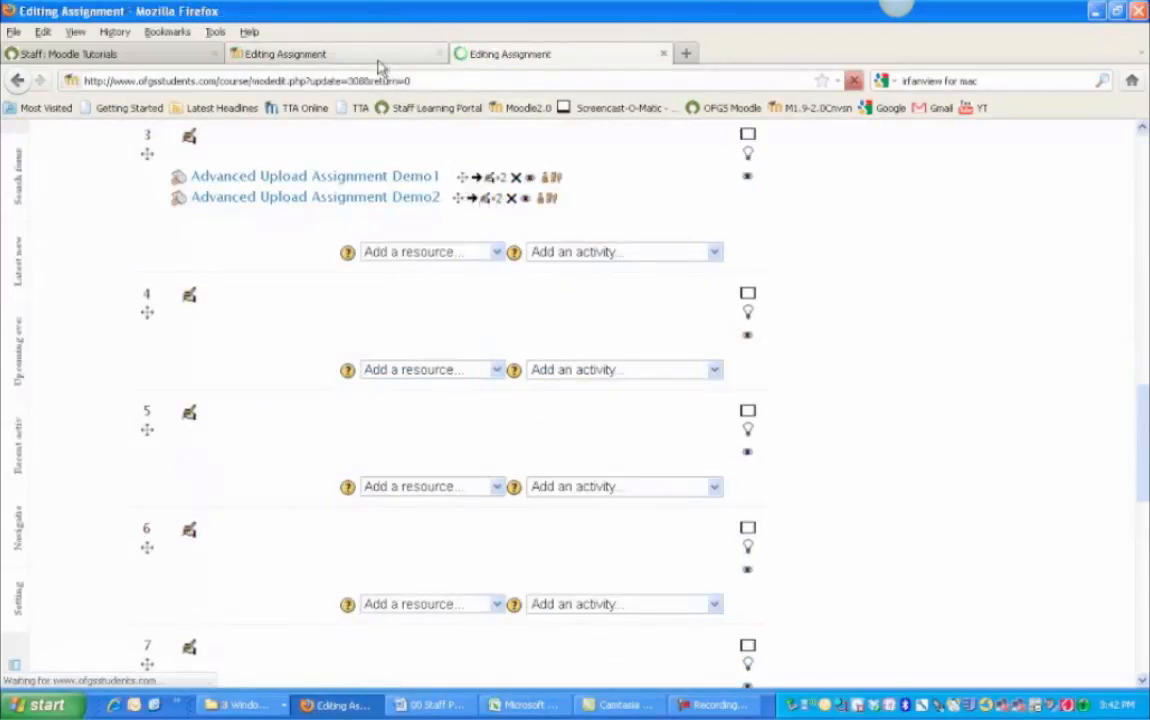
{"action": "key", "text": "ctrl+Page_Up"}
{"action": "scroll", "coordinate": [380, 289], "scroll_direction": "down", "scroll_amount": 5}
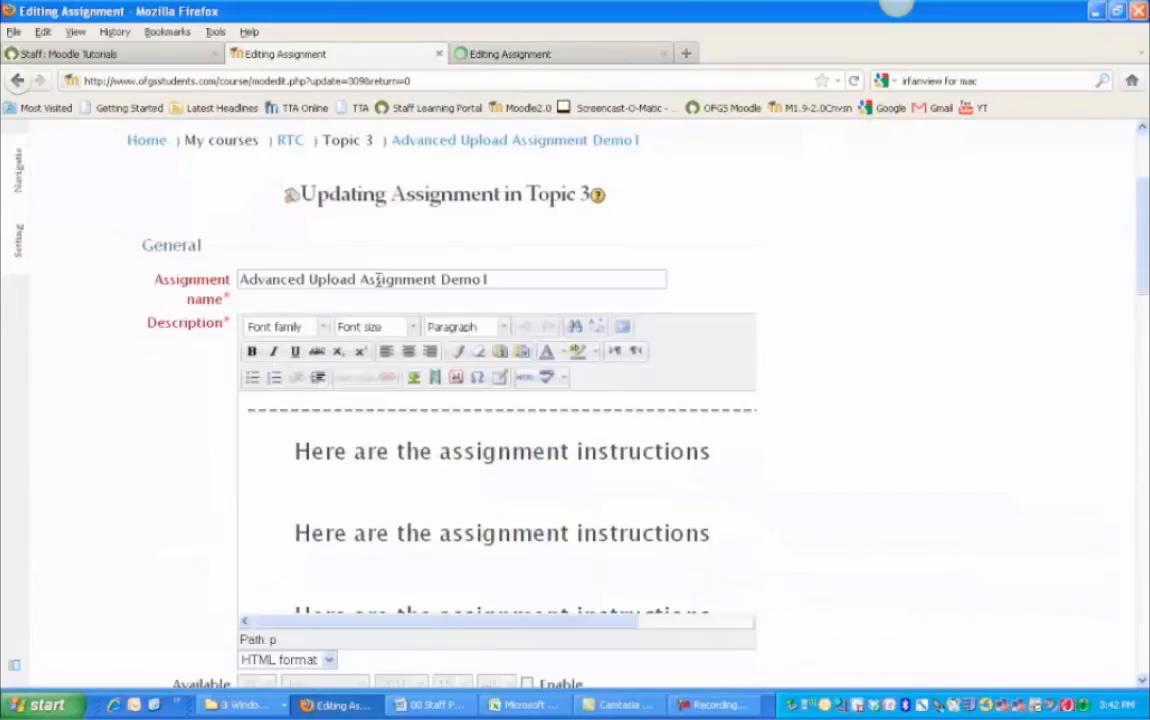
Step: Enable the Available from and Due date settings for Advanced Upload Assignment Demo2, save, and return to the course
{"action": "left_click", "coordinate": [478, 54]}
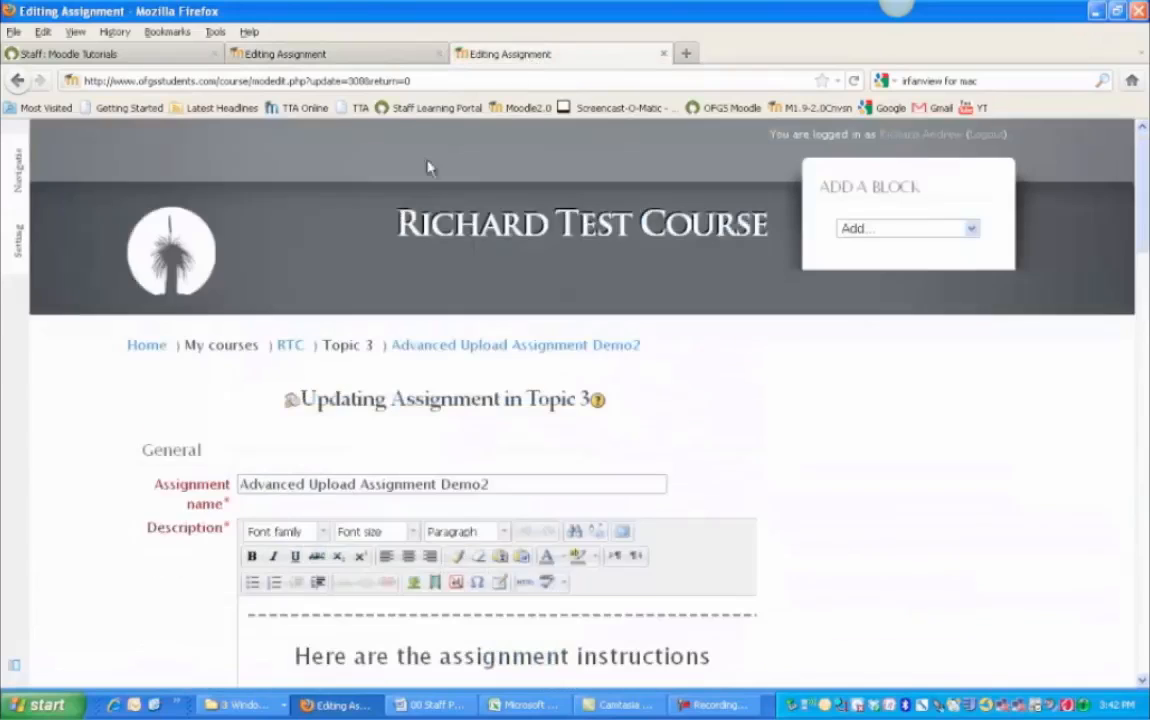
{"action": "scroll", "coordinate": [387, 152], "scroll_direction": "down", "scroll_amount": 5}
{"action": "scroll", "coordinate": [352, 245], "scroll_direction": "down", "scroll_amount": 2}
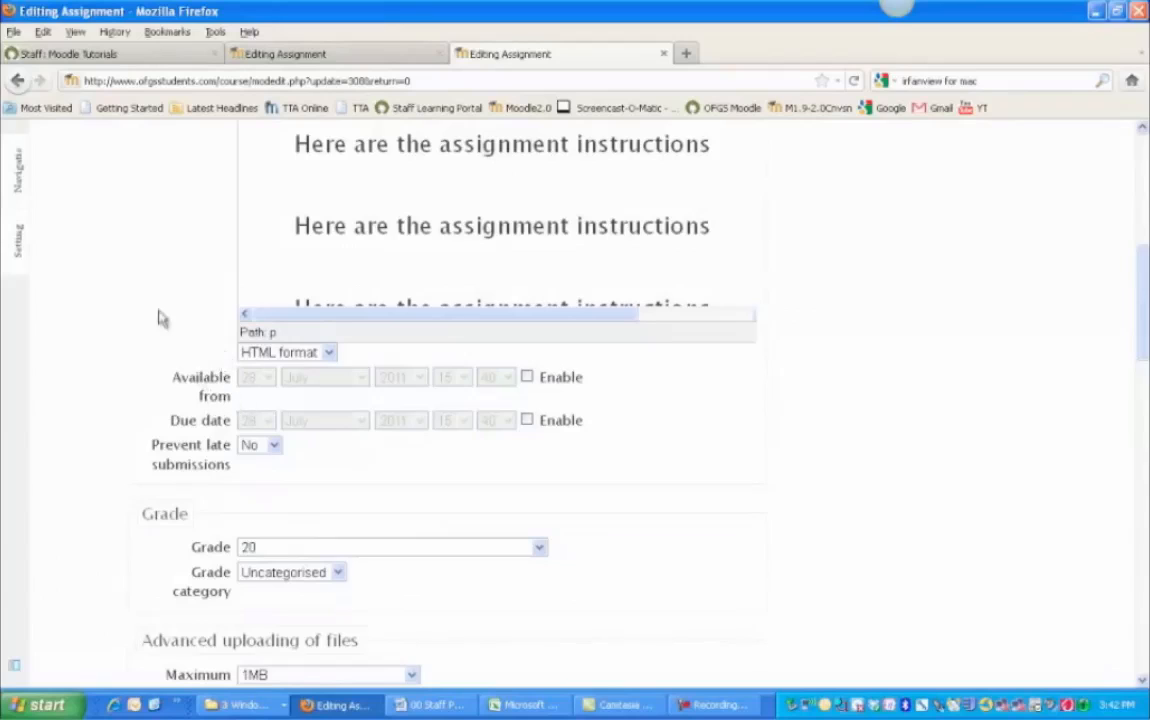
{"action": "left_click", "coordinate": [527, 380]}
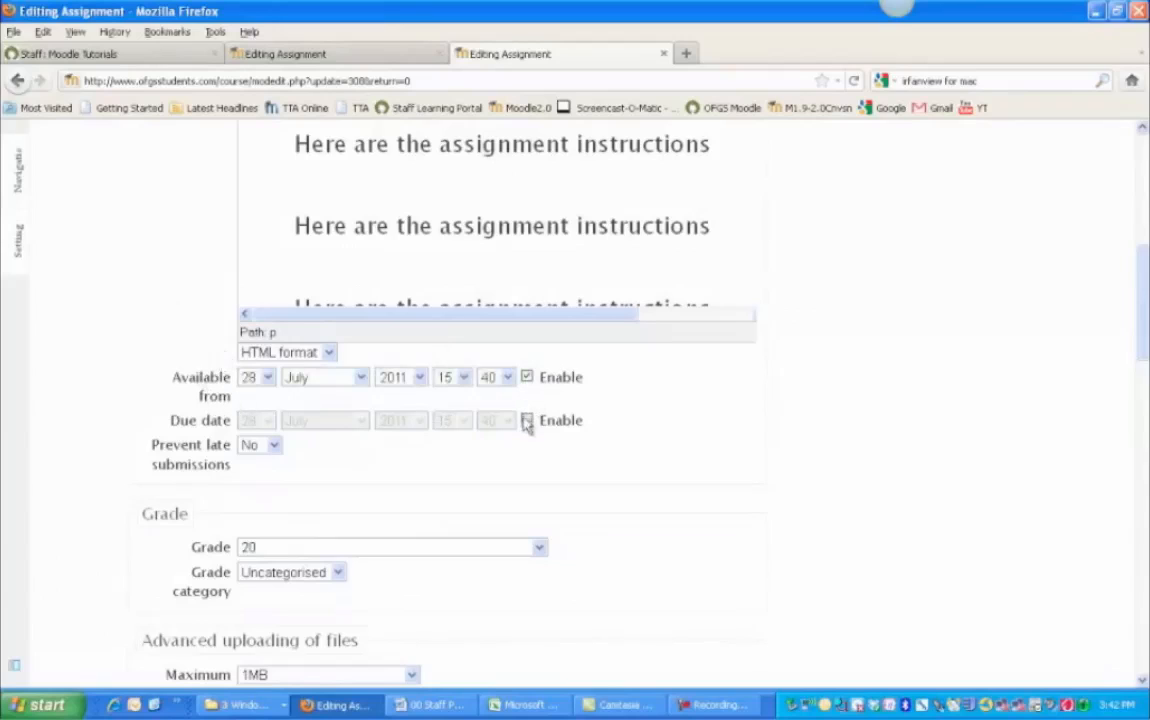
{"action": "left_click", "coordinate": [527, 420]}
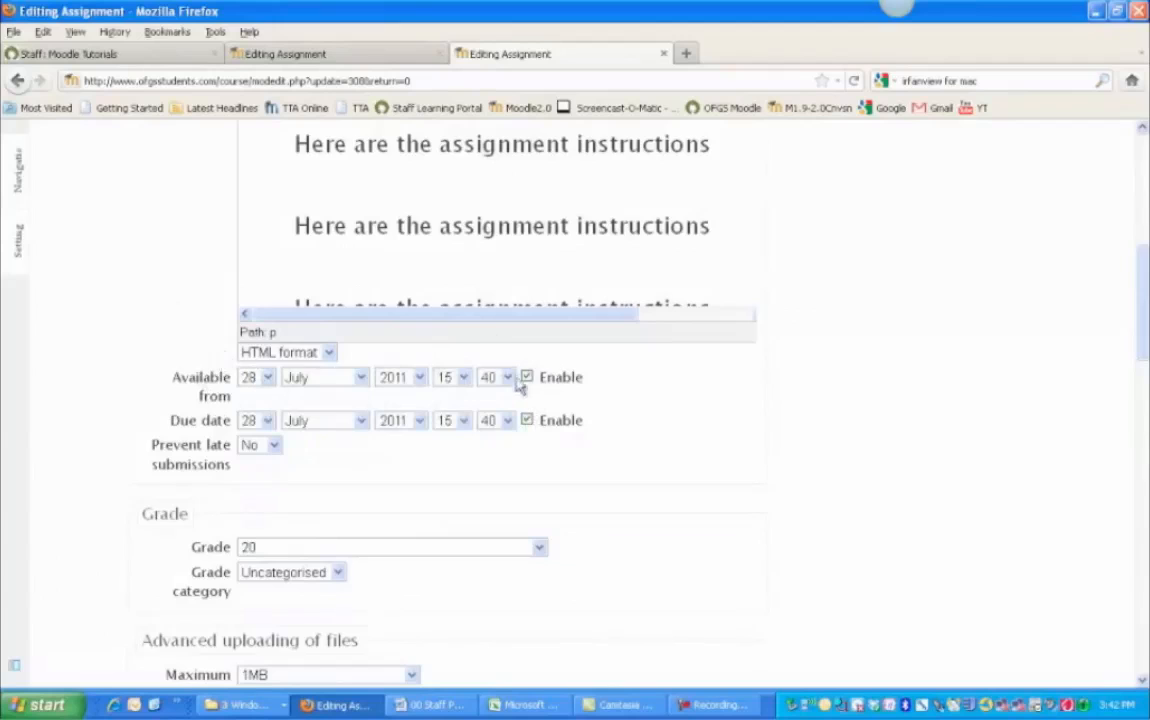
{"action": "scroll", "coordinate": [524, 313], "scroll_direction": "up", "scroll_amount": 2}
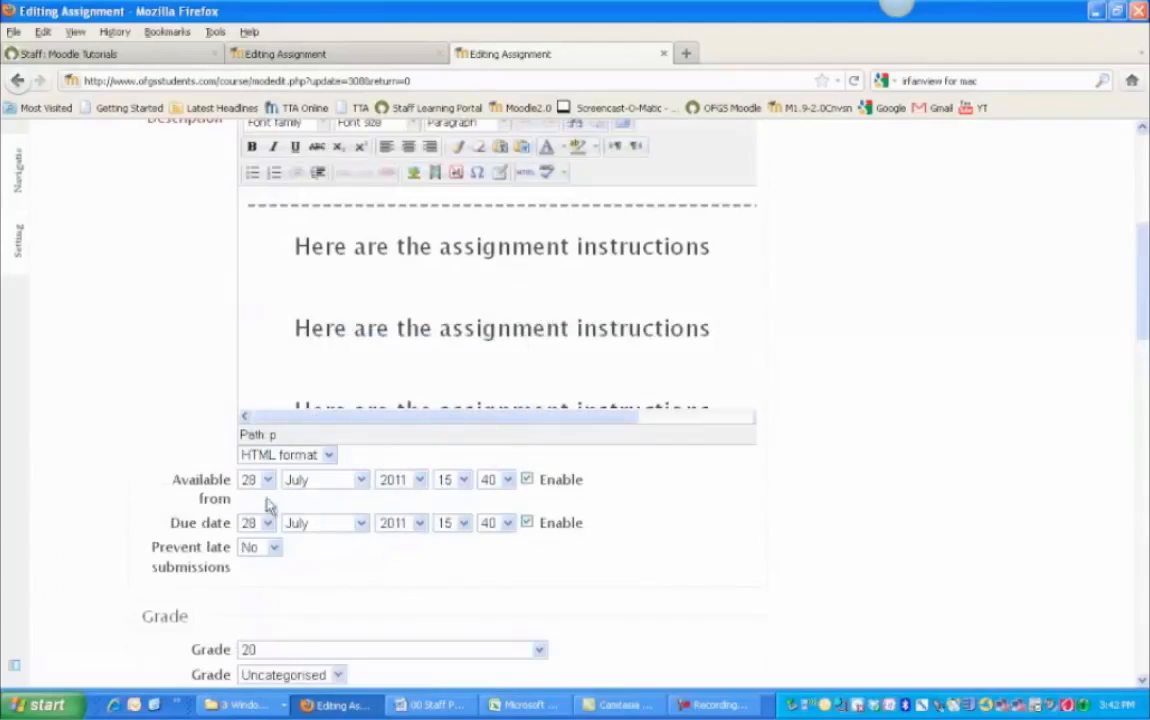
{"action": "scroll", "coordinate": [449, 403], "scroll_direction": "down", "scroll_amount": 15}
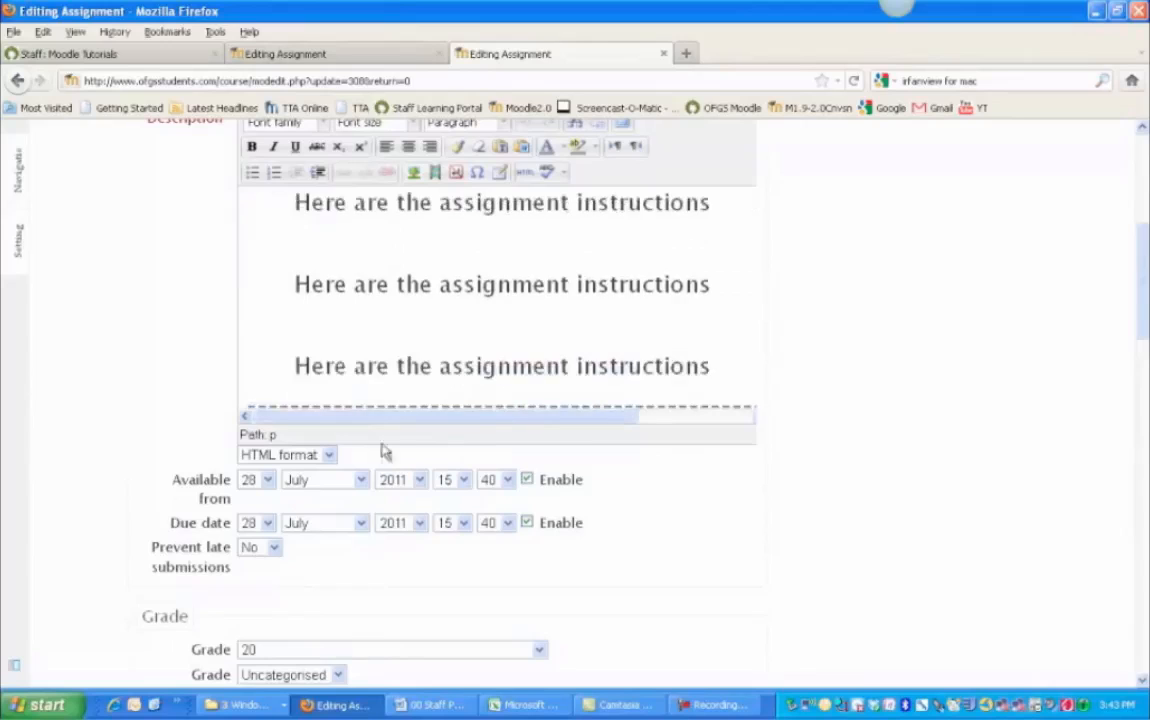
{"action": "scroll", "coordinate": [397, 565], "scroll_direction": "down", "scroll_amount": 10}
{"action": "left_click", "coordinate": [233, 485]}
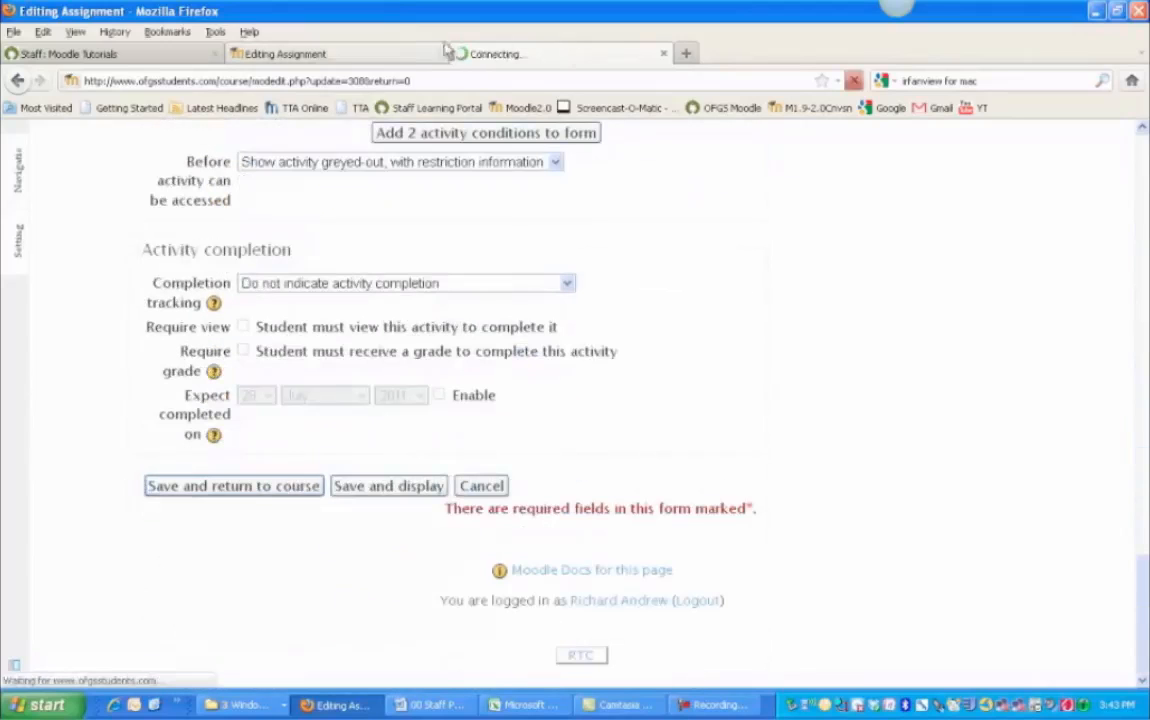
Step: Open the Demo1 and Demo2 assignment pages in their separate tabs and compare how they appear
{"action": "left_click", "coordinate": [362, 56]}
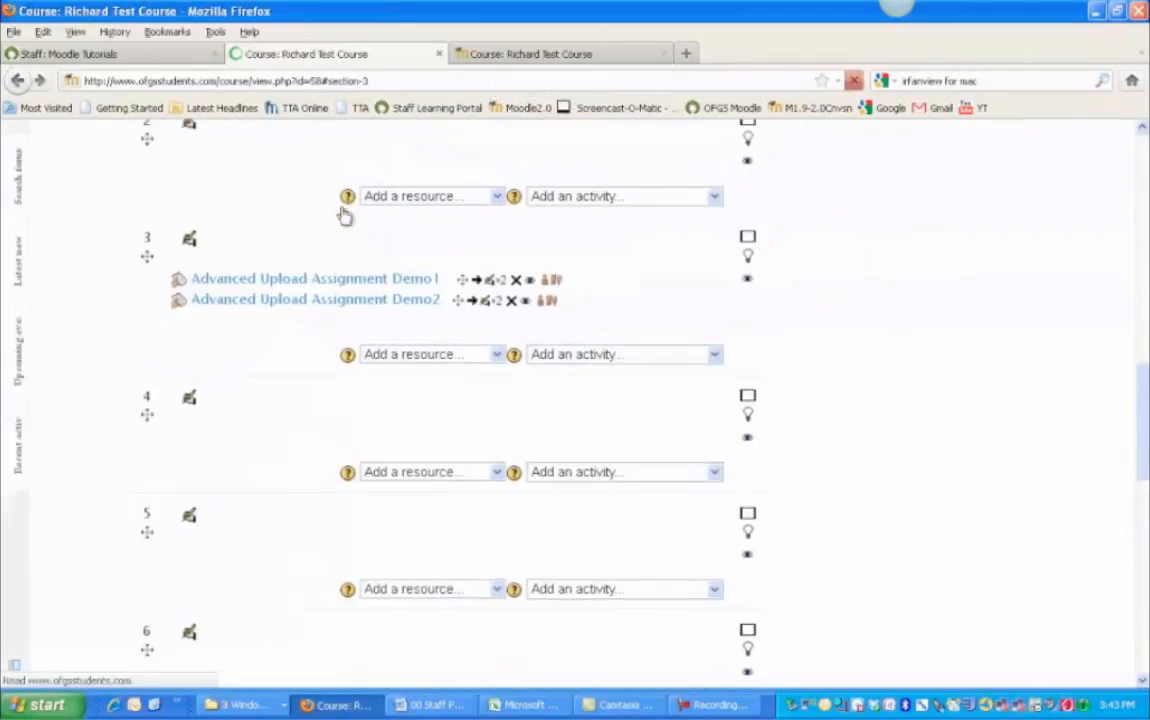
{"action": "left_click", "coordinate": [378, 284]}
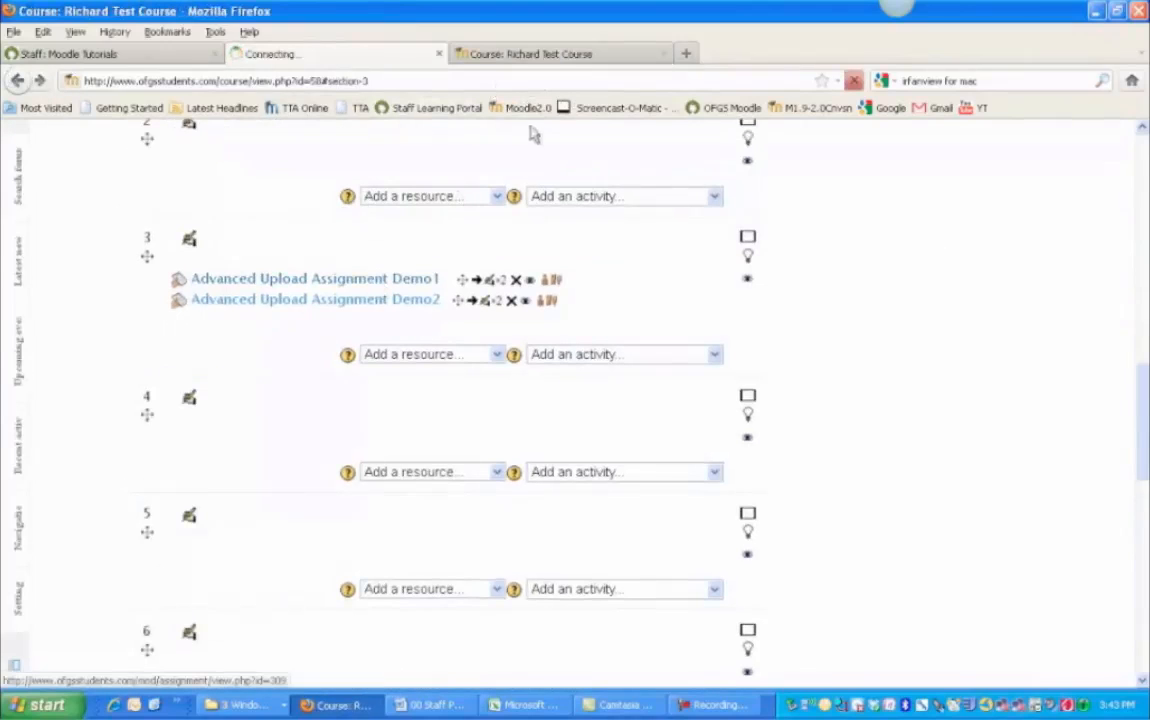
{"action": "left_click", "coordinate": [558, 55]}
{"action": "left_click", "coordinate": [379, 198]}
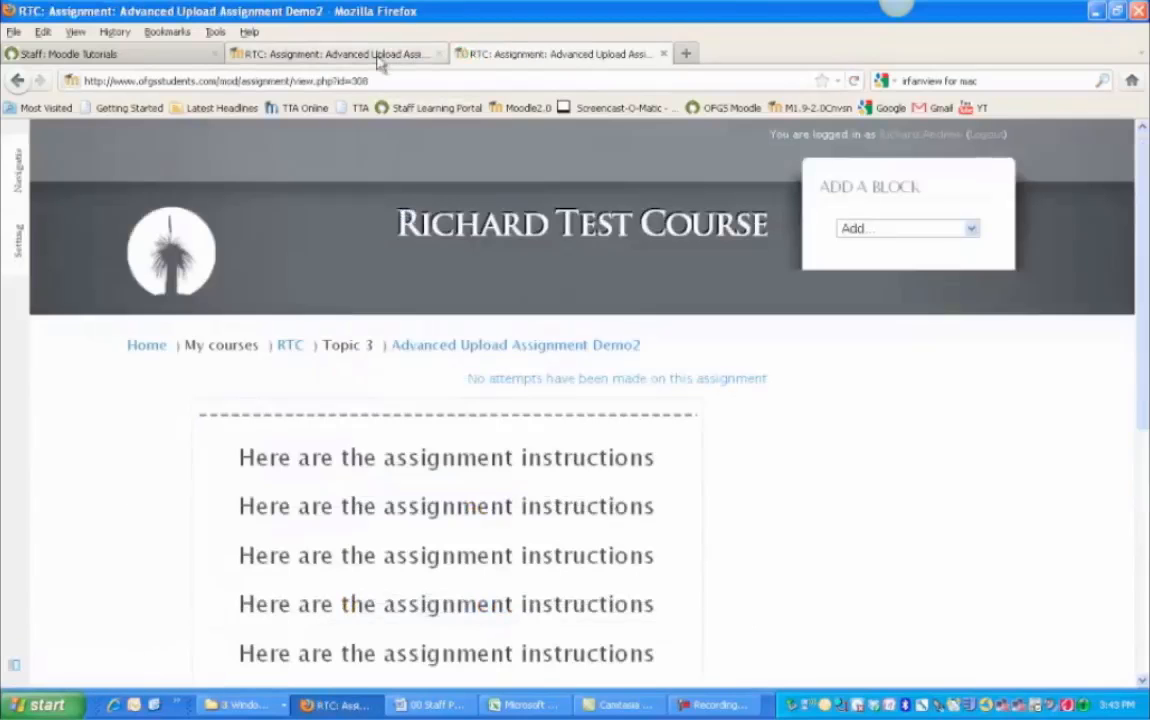
{"action": "left_click", "coordinate": [342, 55]}
{"action": "scroll", "coordinate": [350, 300], "scroll_direction": "down", "scroll_amount": 5}
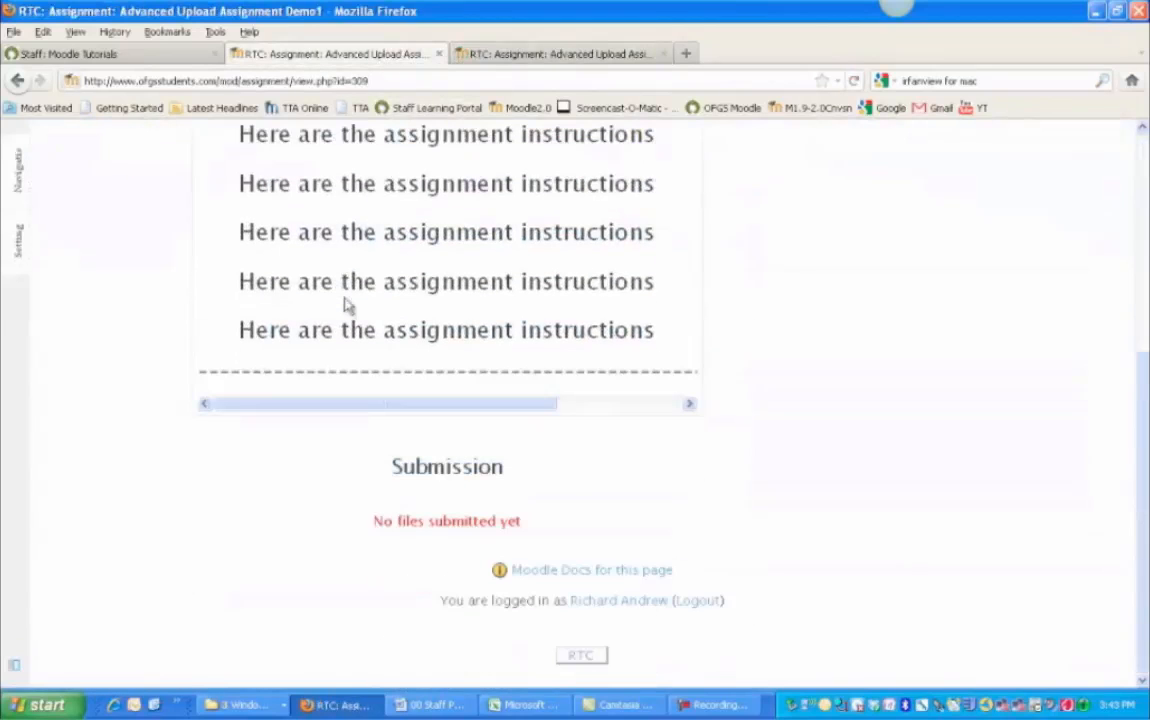
{"action": "left_click", "coordinate": [532, 62]}
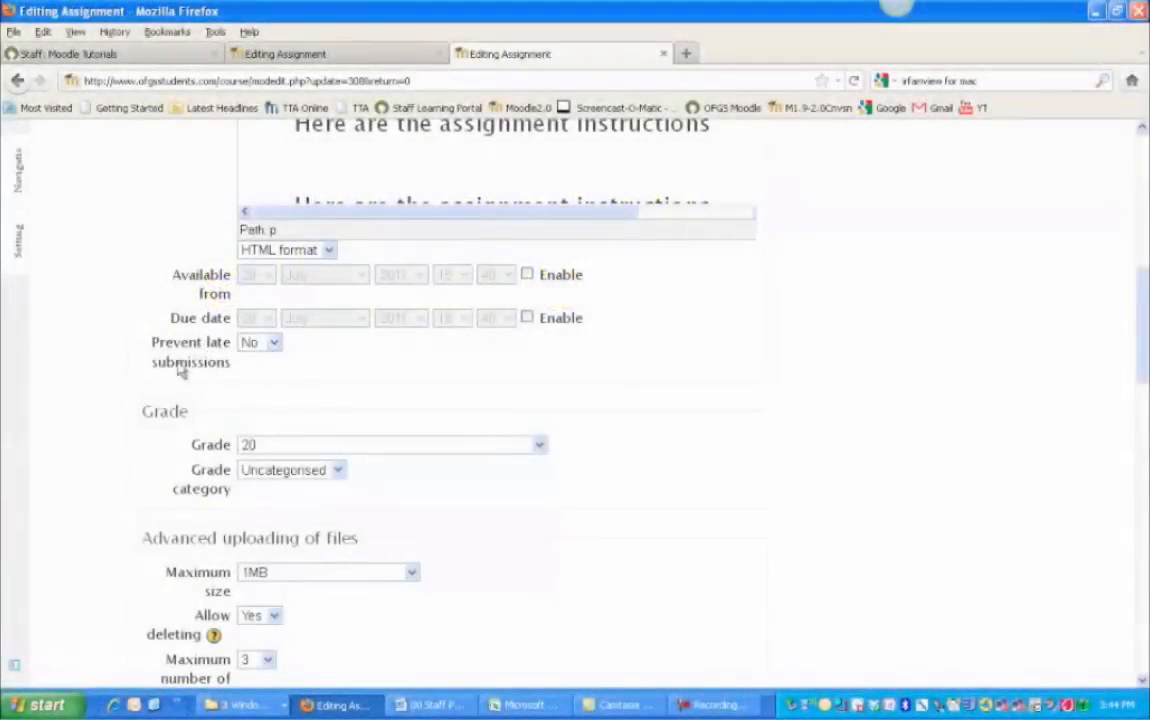
Step: Try the Prevent late submissions setting in the Demo2 assignment and put it back to No
{"action": "left_click", "coordinate": [274, 345]}
{"action": "left_click", "coordinate": [258, 380]}
{"action": "left_click", "coordinate": [274, 343]}
{"action": "left_click", "coordinate": [255, 360]}
Step: Compare both assignments' advanced uploading settings, set Allow notes to Yes for Demo2, and save back to the course
{"action": "scroll", "coordinate": [675, 366], "scroll_direction": "down", "scroll_amount": 2}
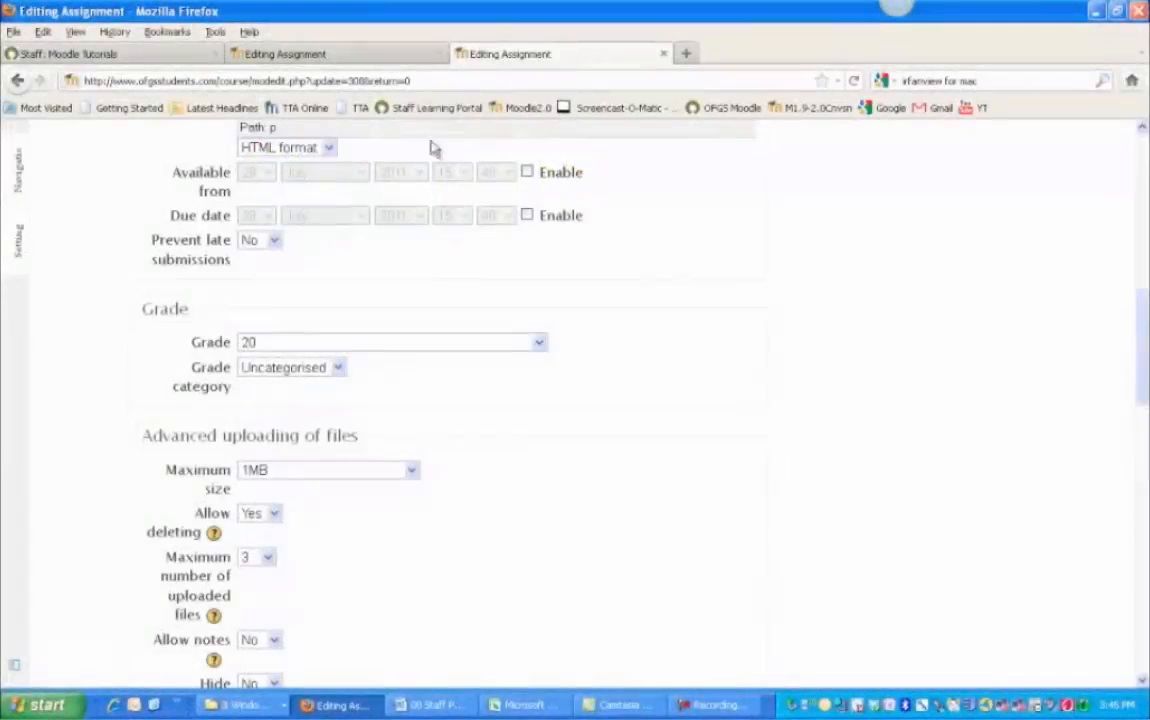
{"action": "left_click", "coordinate": [388, 55]}
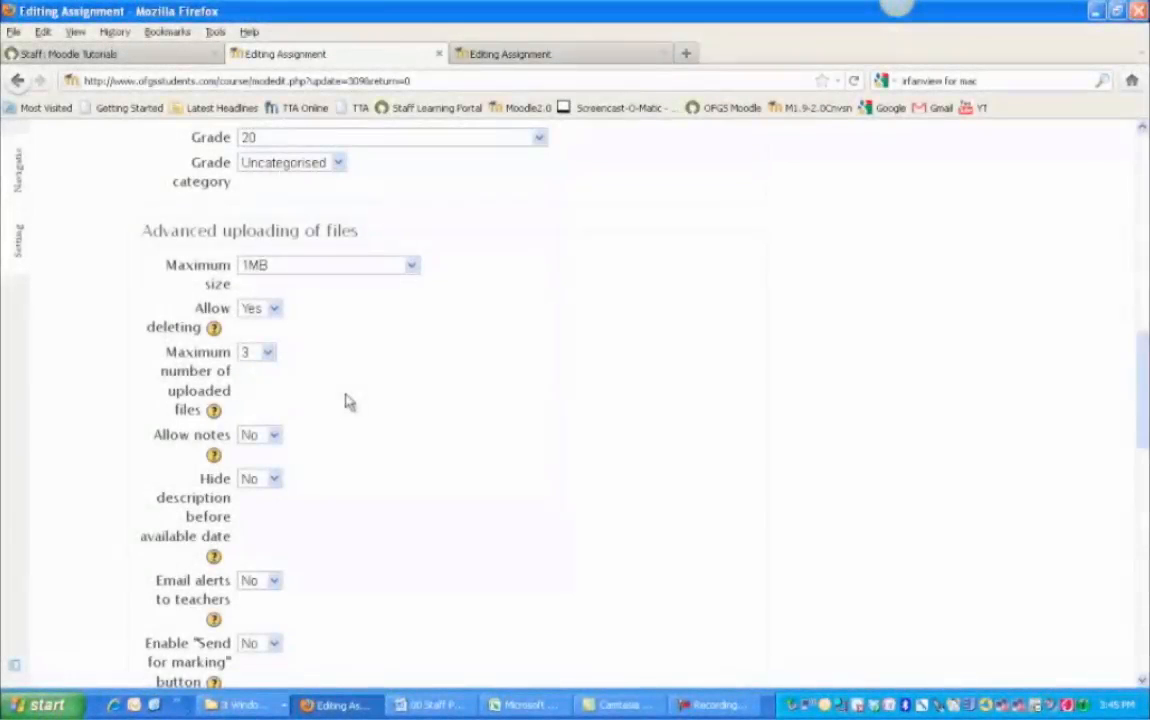
{"action": "scroll", "coordinate": [348, 401], "scroll_direction": "down", "scroll_amount": 2}
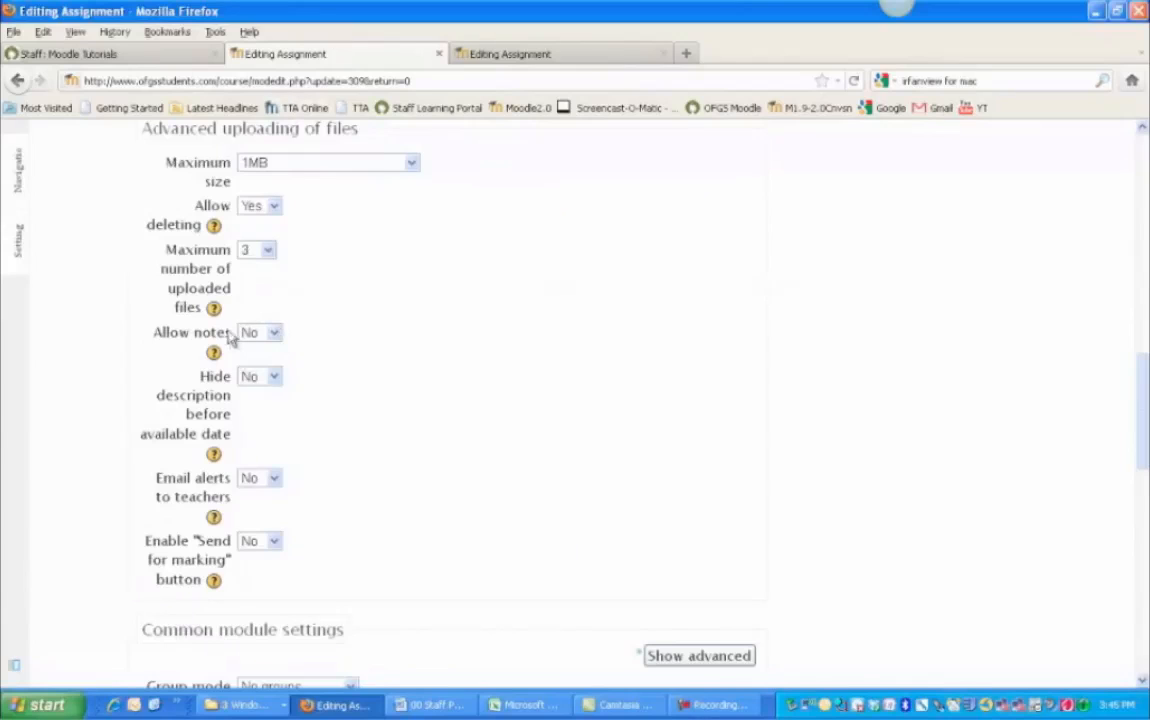
{"action": "left_click", "coordinate": [481, 55]}
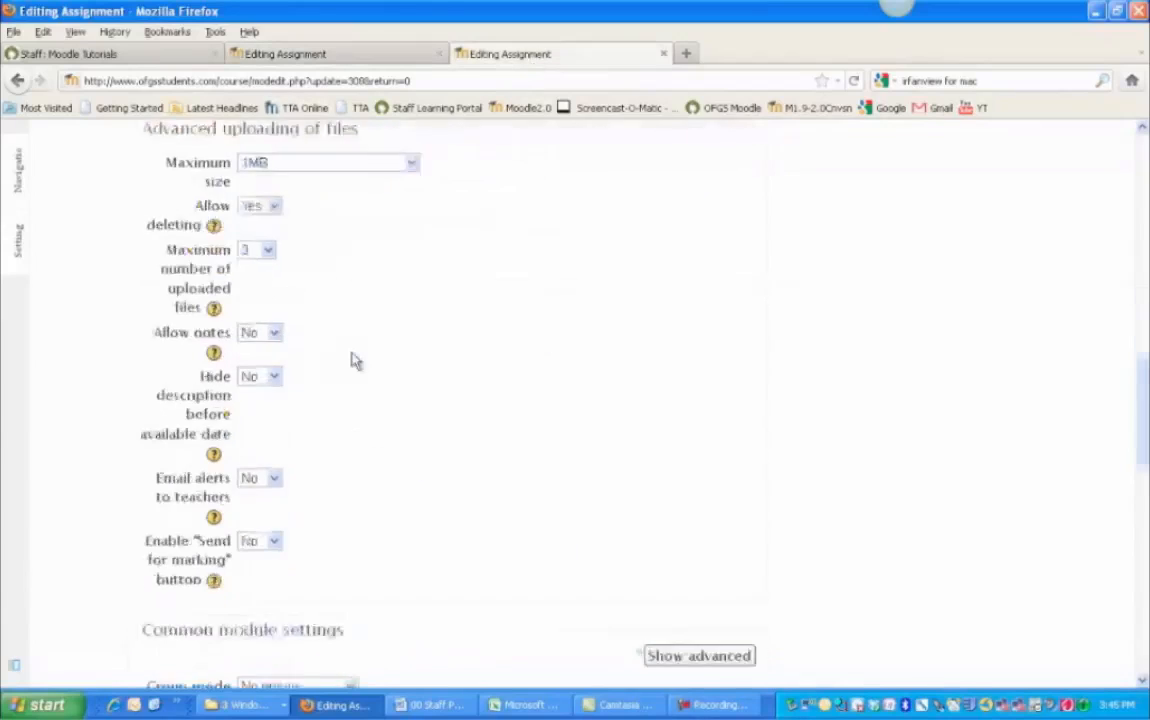
{"action": "scroll", "coordinate": [352, 360], "scroll_direction": "down", "scroll_amount": 2}
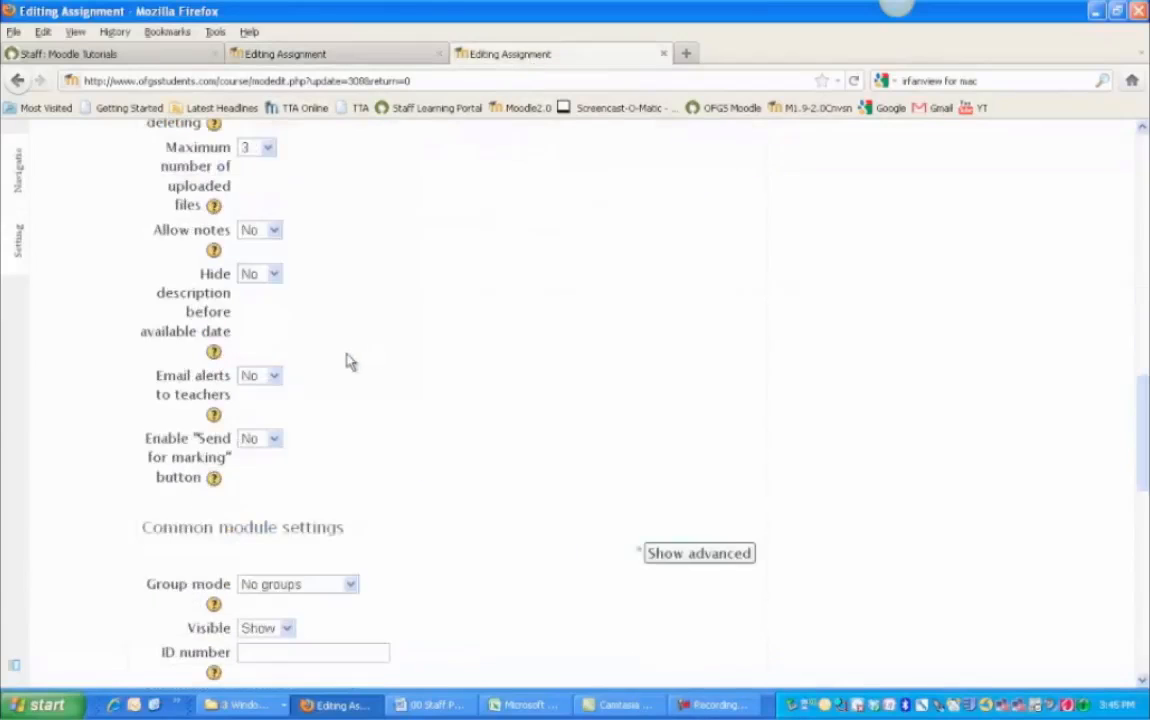
{"action": "left_click", "coordinate": [272, 231]}
{"action": "left_click", "coordinate": [245, 252]}
{"action": "scroll", "coordinate": [461, 327], "scroll_direction": "down", "scroll_amount": 2}
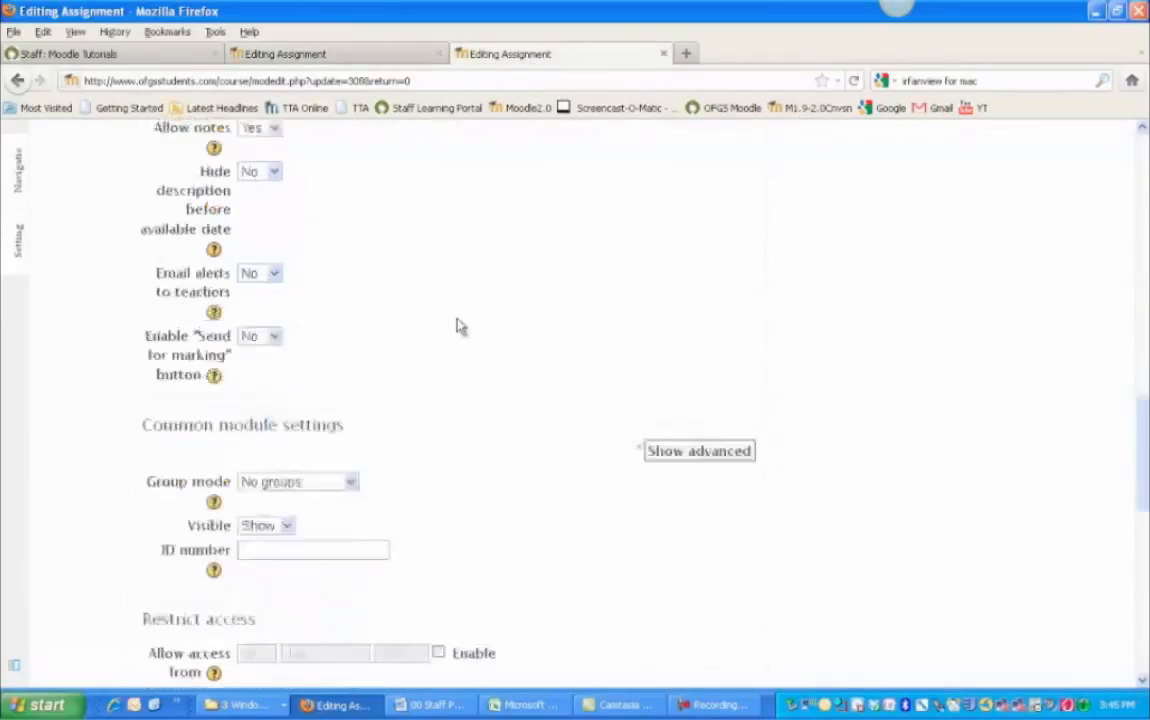
{"action": "scroll", "coordinate": [461, 327], "scroll_direction": "down", "scroll_amount": 10}
{"action": "left_click", "coordinate": [308, 481]}
Step: Save the Advanced Upload Assignment Demo1 settings and return to the course
{"action": "left_click", "coordinate": [357, 60]}
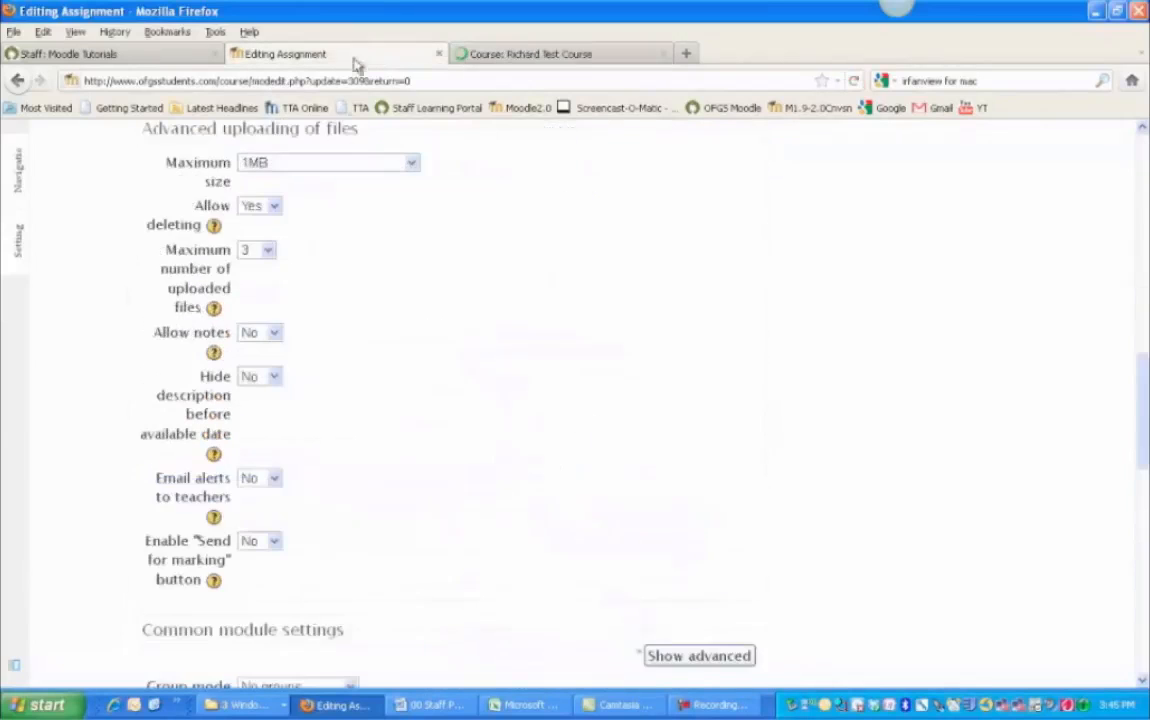
{"action": "scroll", "coordinate": [296, 270], "scroll_direction": "down", "scroll_amount": 10}
{"action": "left_click", "coordinate": [266, 484]}
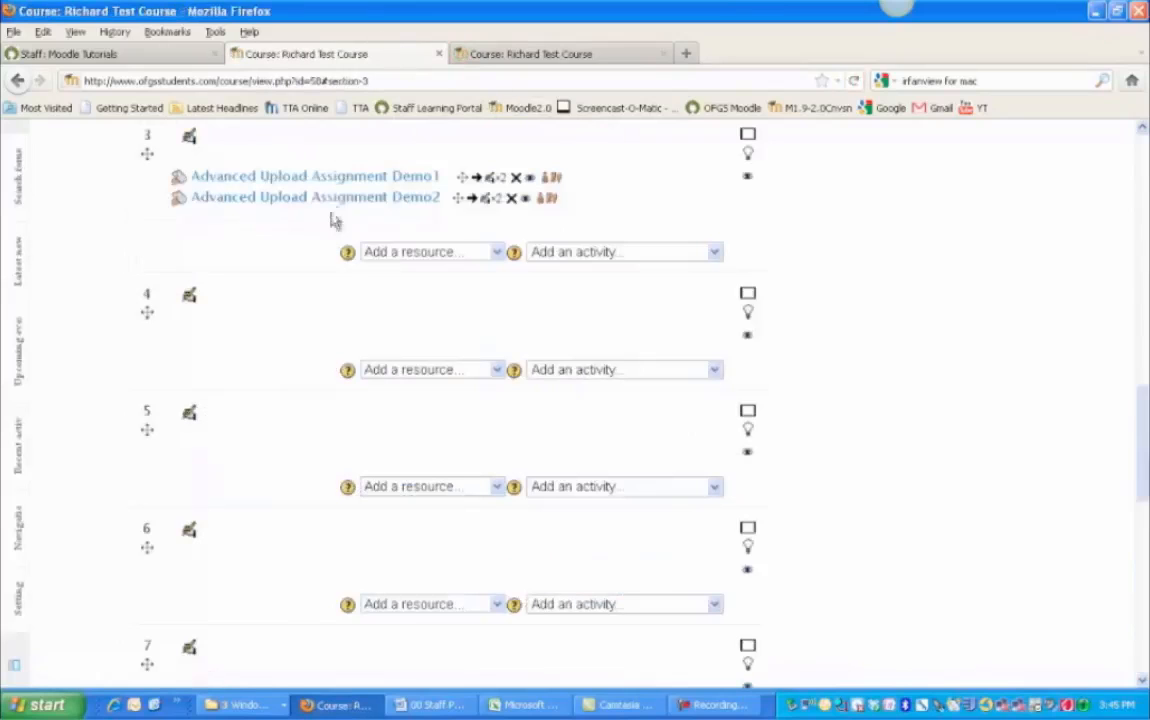
Step: Open Demo1 and Demo2 in their own tabs and compare the submission areas, checking for a Notes section
{"action": "left_click", "coordinate": [336, 182]}
{"action": "left_click", "coordinate": [517, 56]}
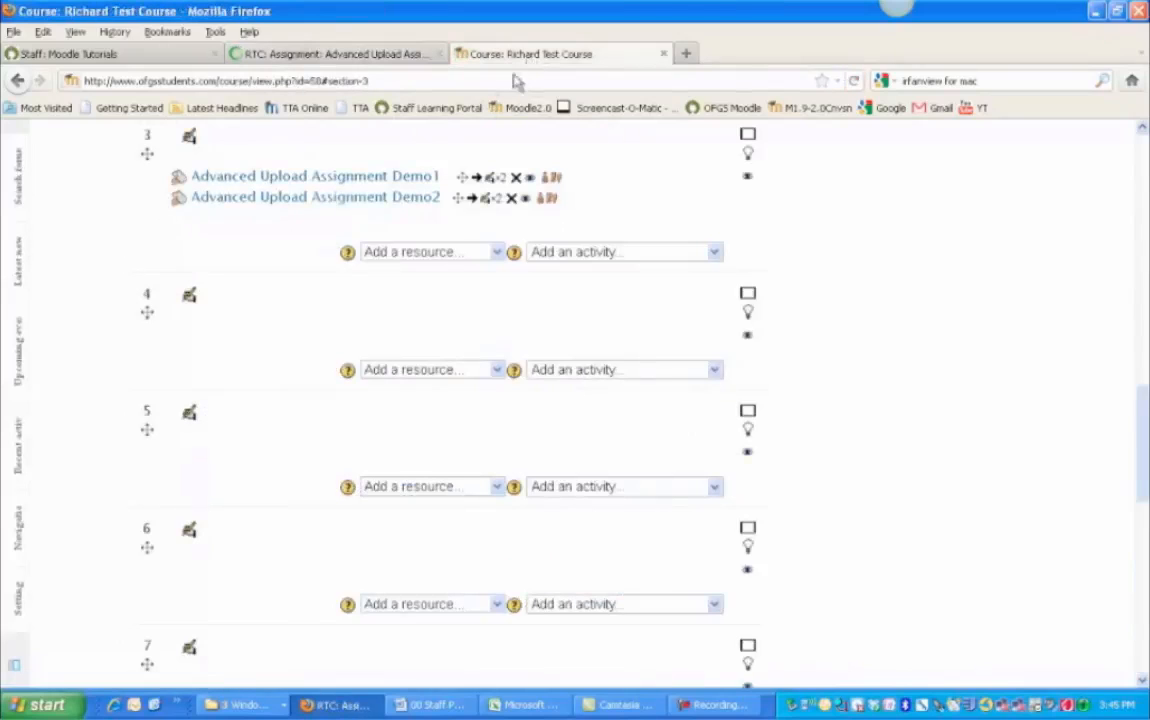
{"action": "left_click", "coordinate": [427, 187]}
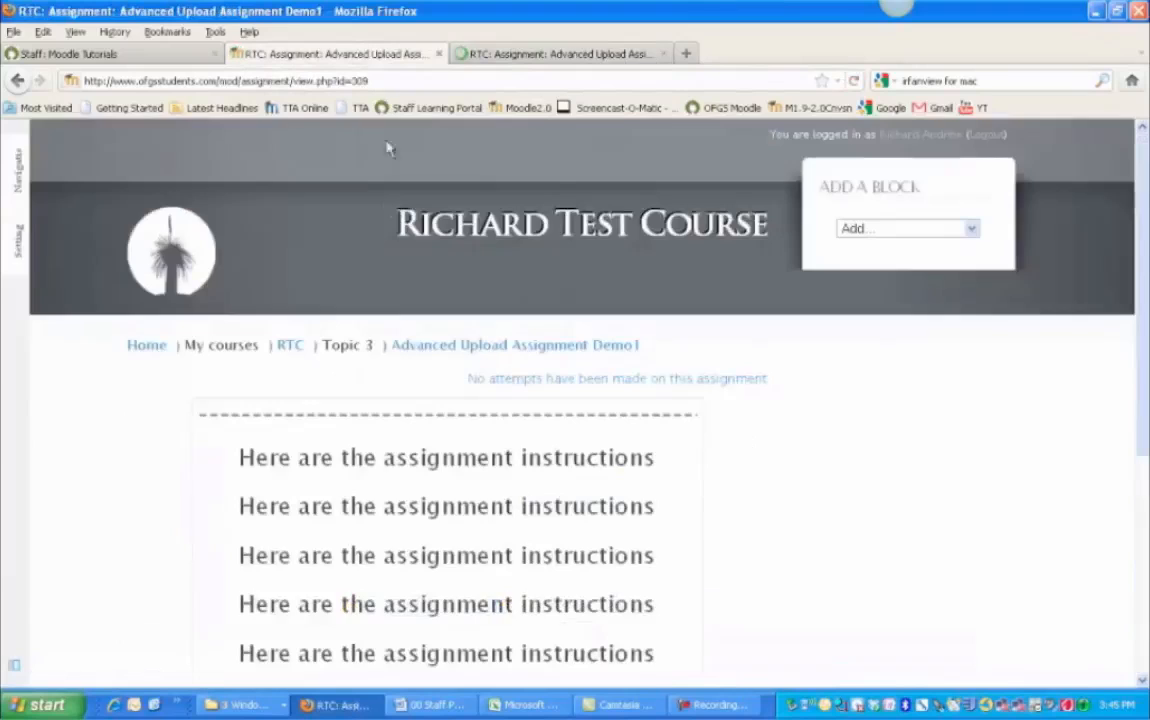
{"action": "scroll", "coordinate": [372, 290], "scroll_direction": "down", "scroll_amount": 5}
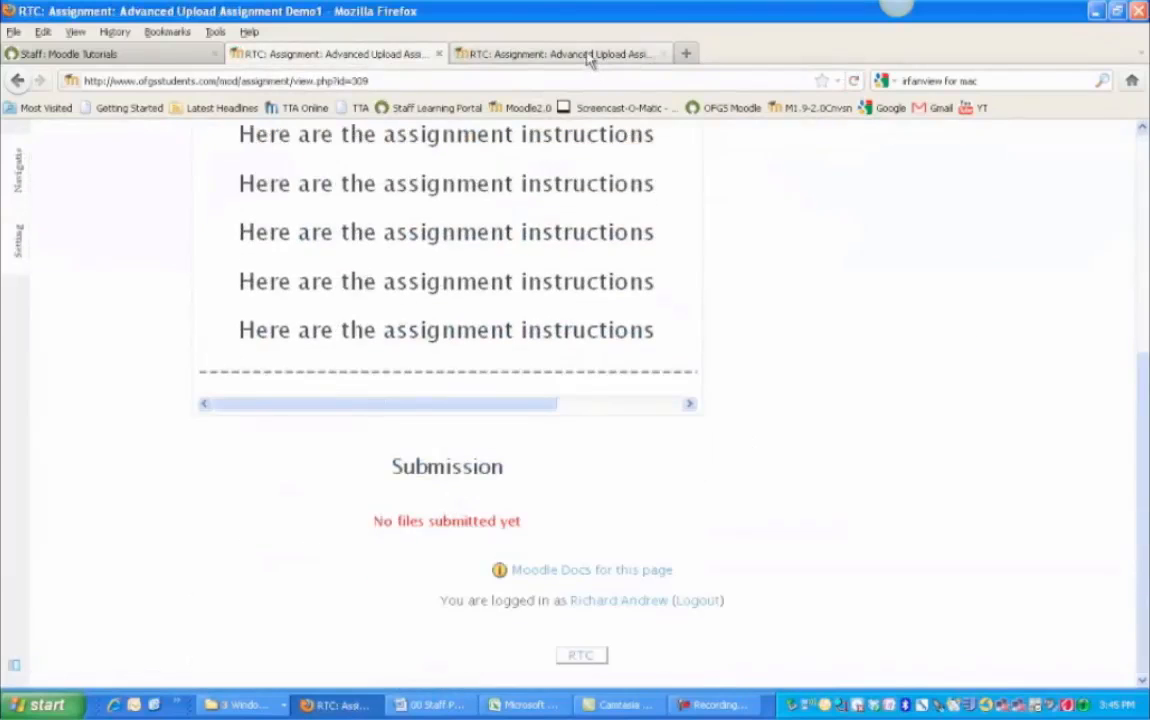
{"action": "left_click", "coordinate": [532, 55]}
{"action": "scroll", "coordinate": [524, 400], "scroll_direction": "down", "scroll_amount": 5}
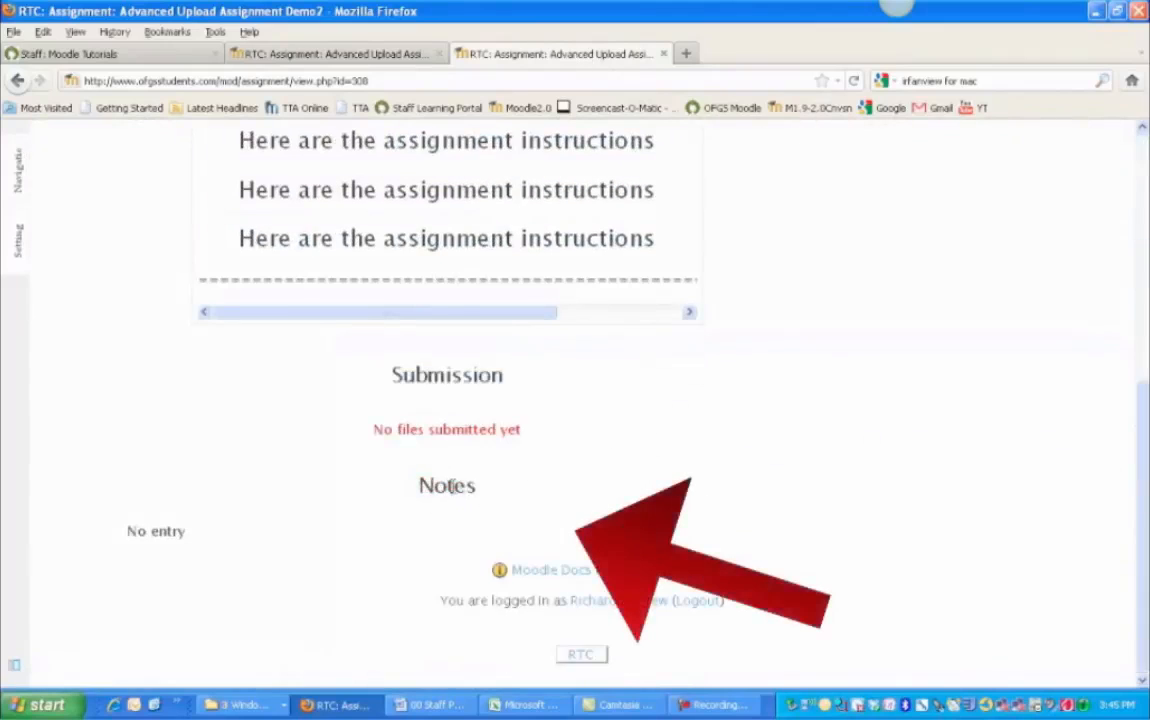
Step: Switch to the Student role in Advanced Upload Assignment Demo2 and open the submission's note for editing
{"action": "left_click", "coordinate": [22, 250]}
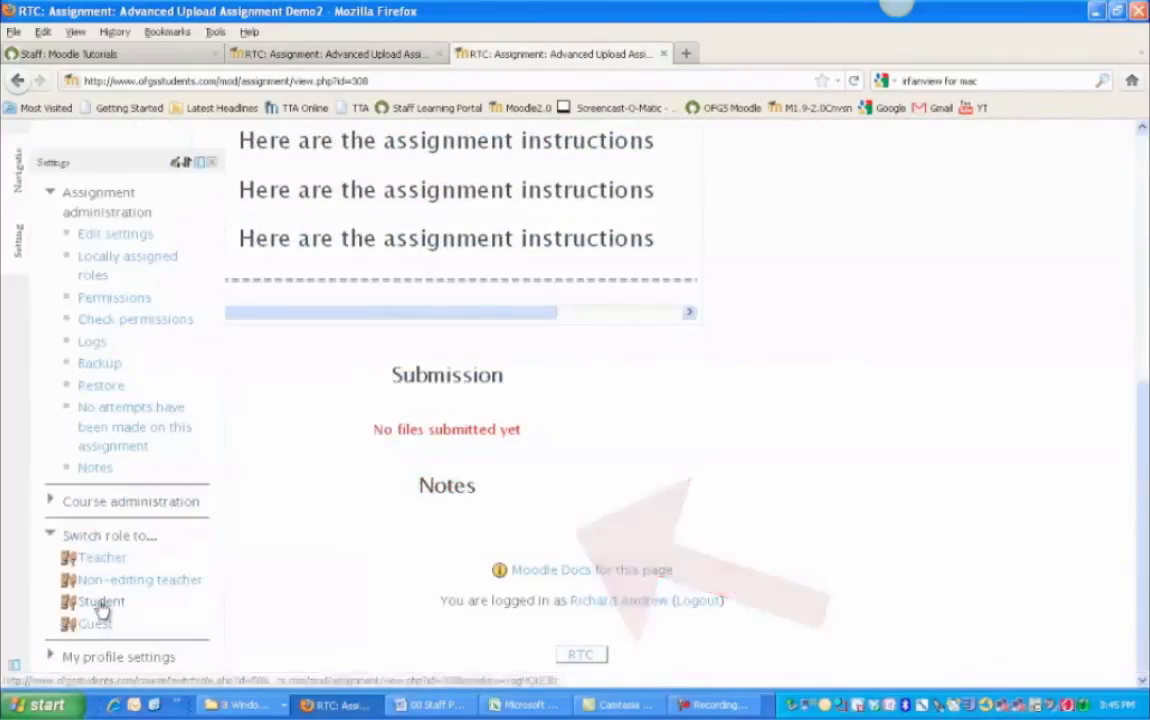
{"action": "left_click", "coordinate": [100, 602]}
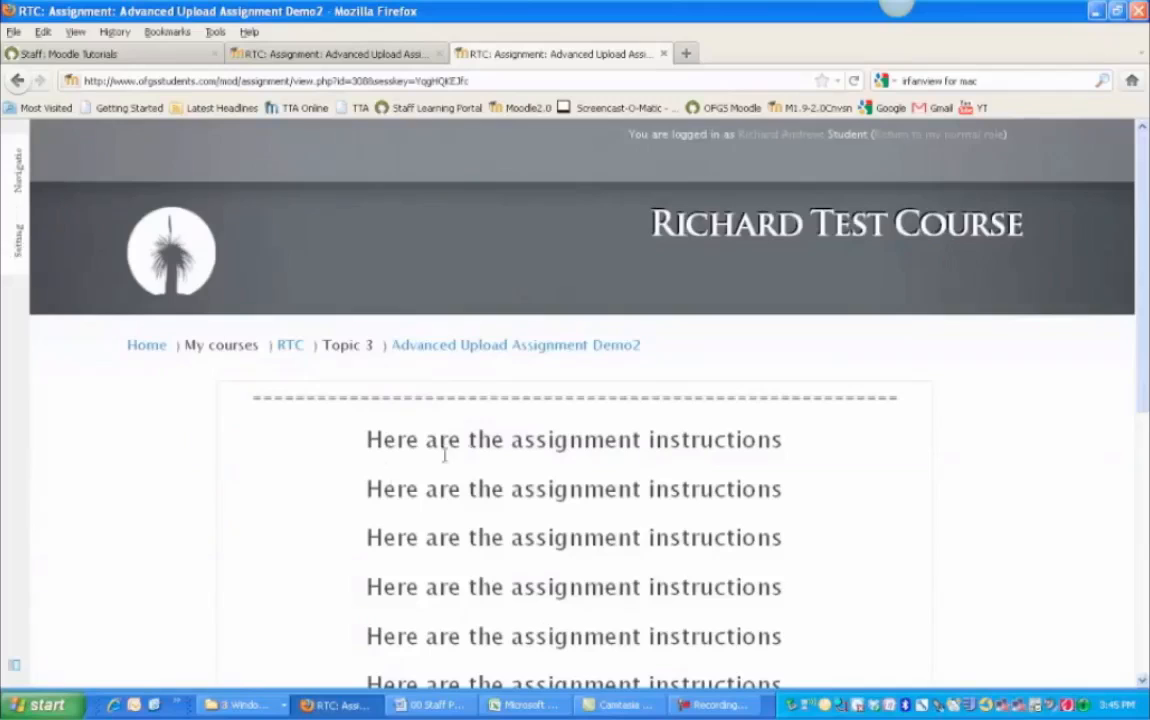
{"action": "scroll", "coordinate": [444, 455], "scroll_direction": "down", "scroll_amount": 5}
{"action": "left_click", "coordinate": [574, 535]}
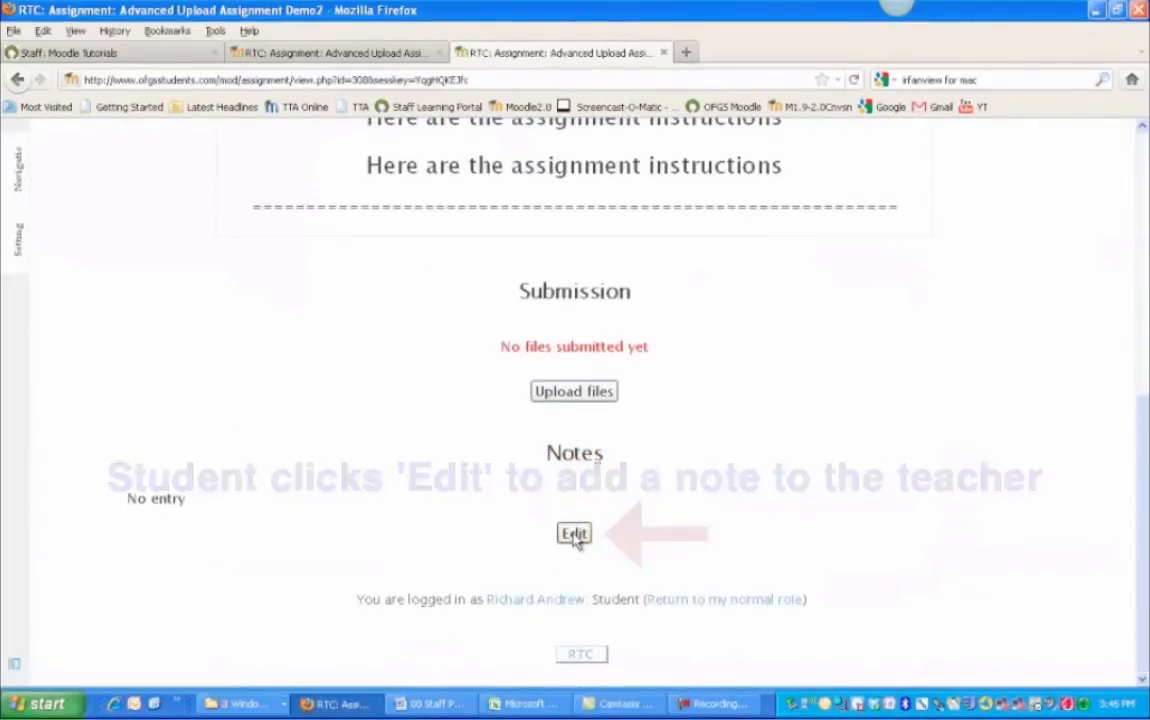
Step: Write "Here are my notes" followed by filler text in the Demo2 note, set all text to size 5 (18pt), and save it
{"action": "type", "text": "Here are m"}
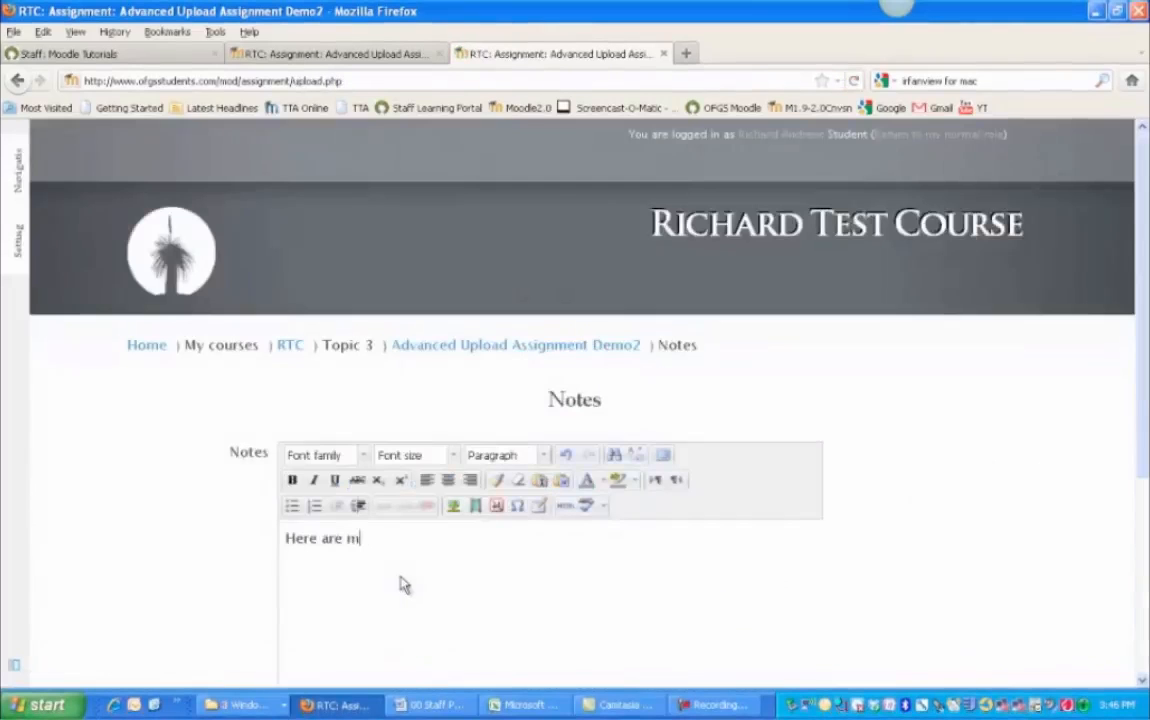
{"action": "type", "text": "y notes ............................"}
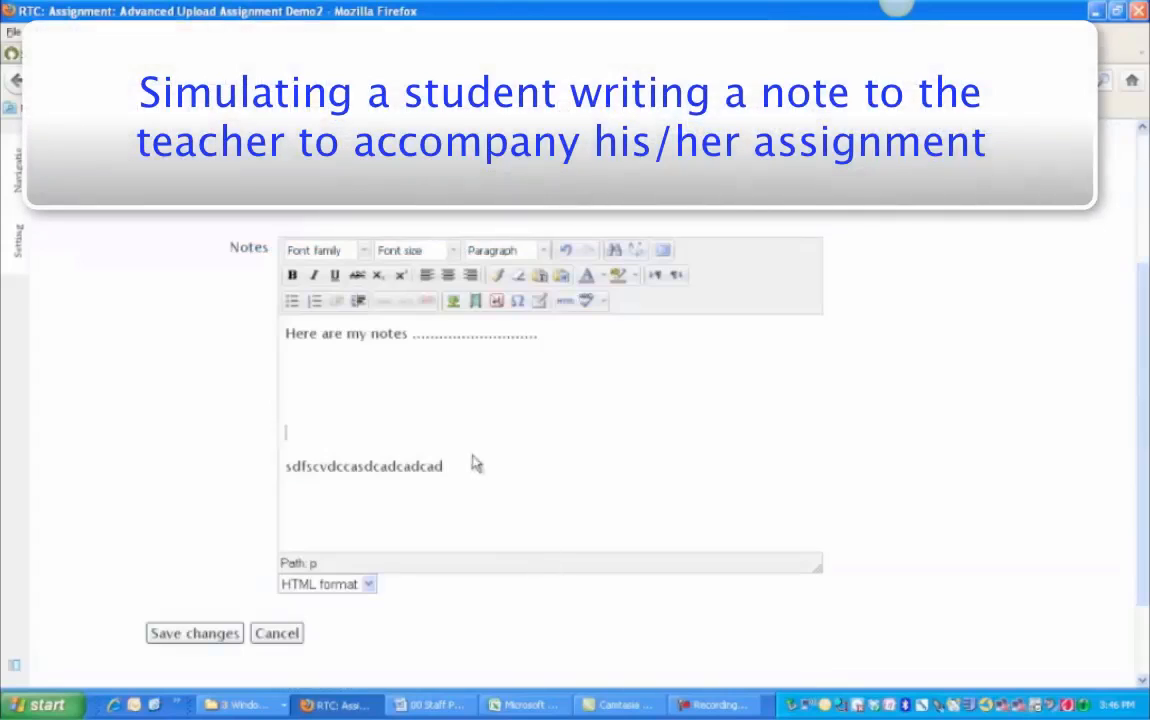
{"action": "left_click_drag", "start_coordinate": [474, 468], "coordinate": [288, 330]}
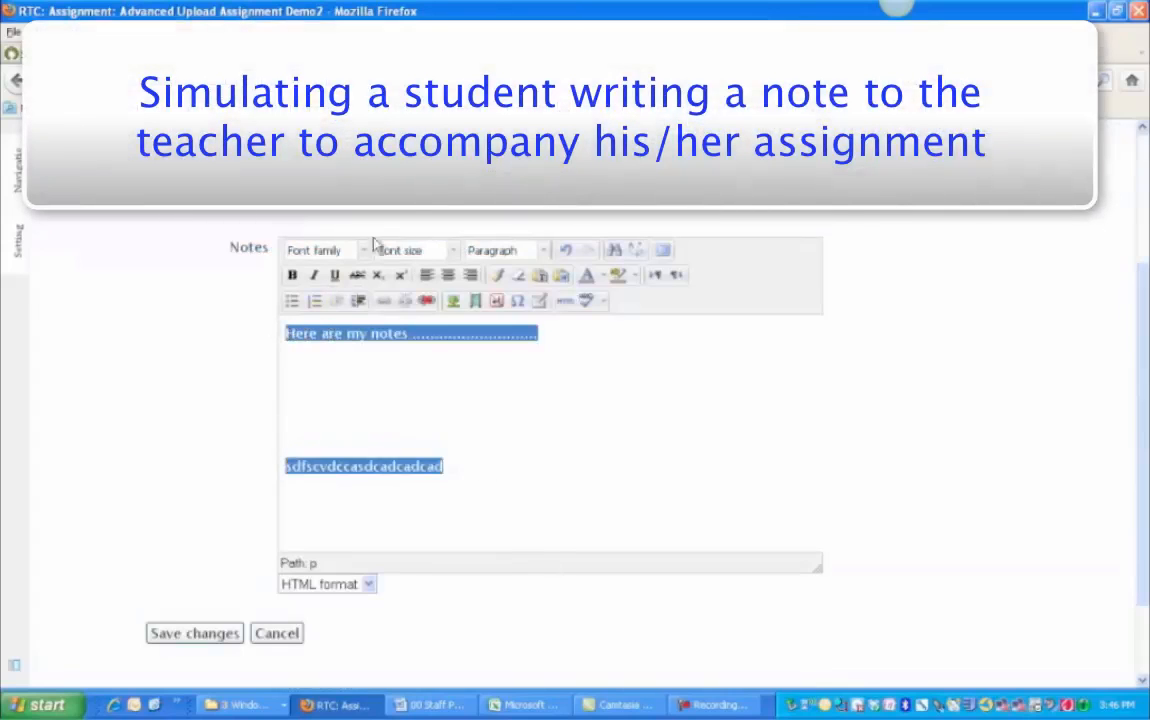
{"action": "left_click", "coordinate": [403, 250]}
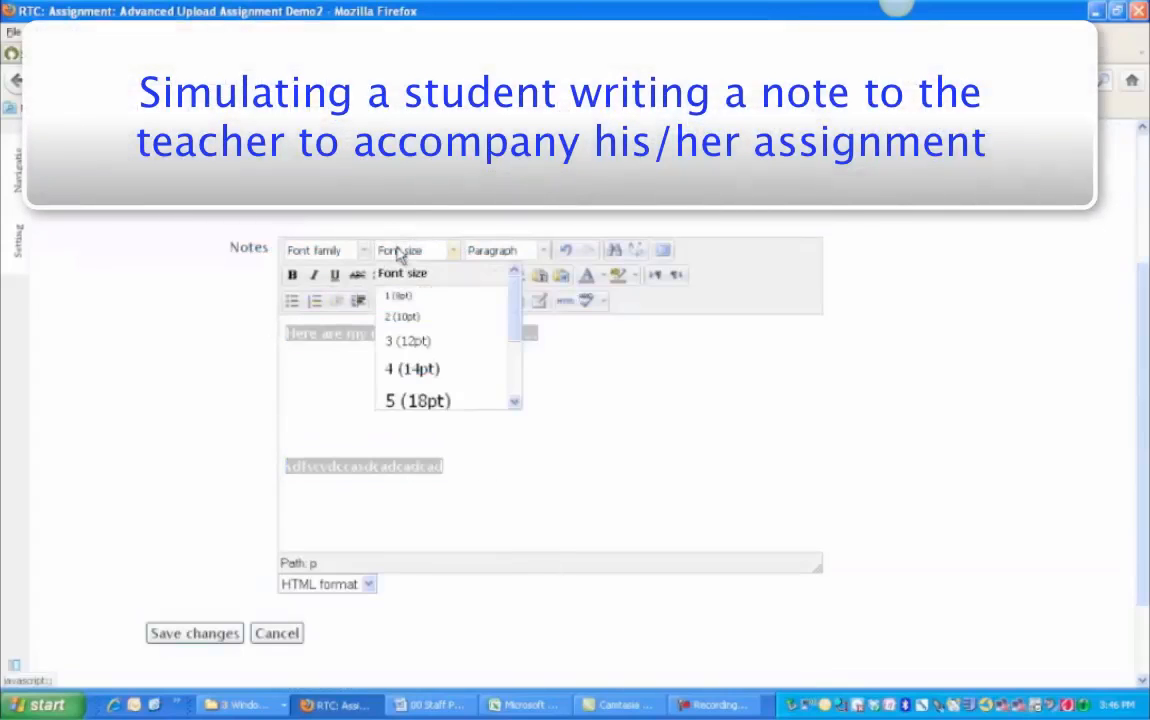
{"action": "left_click", "coordinate": [418, 401]}
{"action": "left_click", "coordinate": [539, 431]}
{"action": "scroll", "coordinate": [480, 450], "scroll_direction": "down", "scroll_amount": 2}
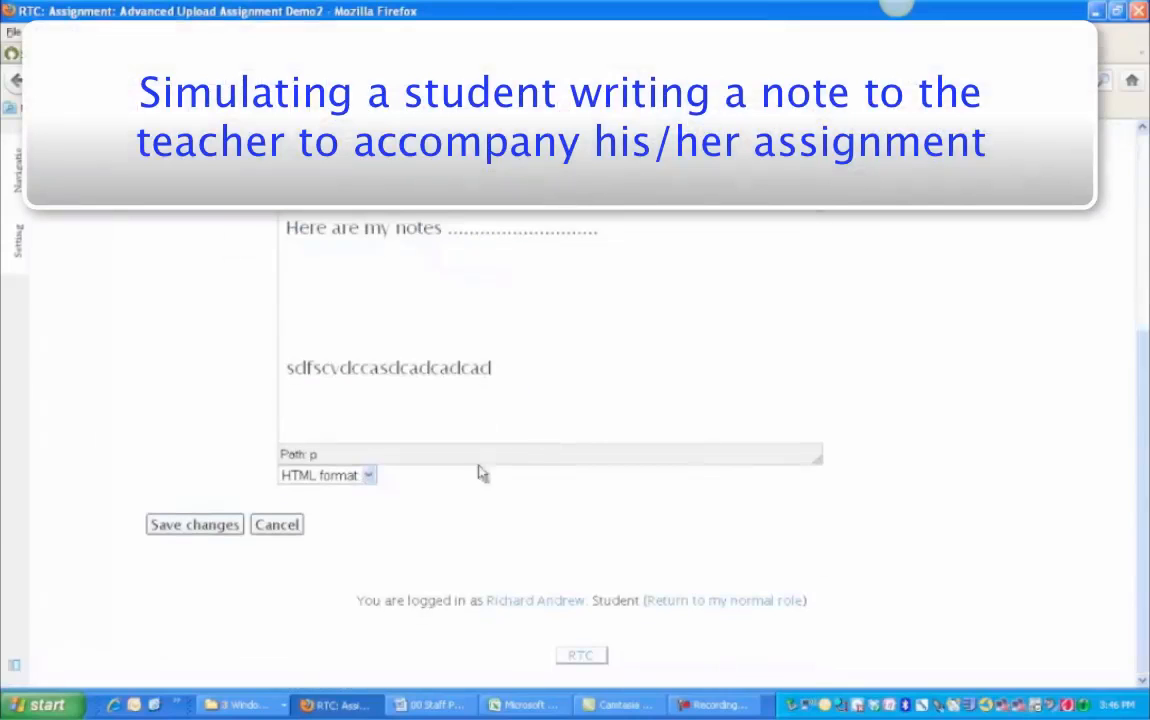
{"action": "left_click", "coordinate": [226, 526]}
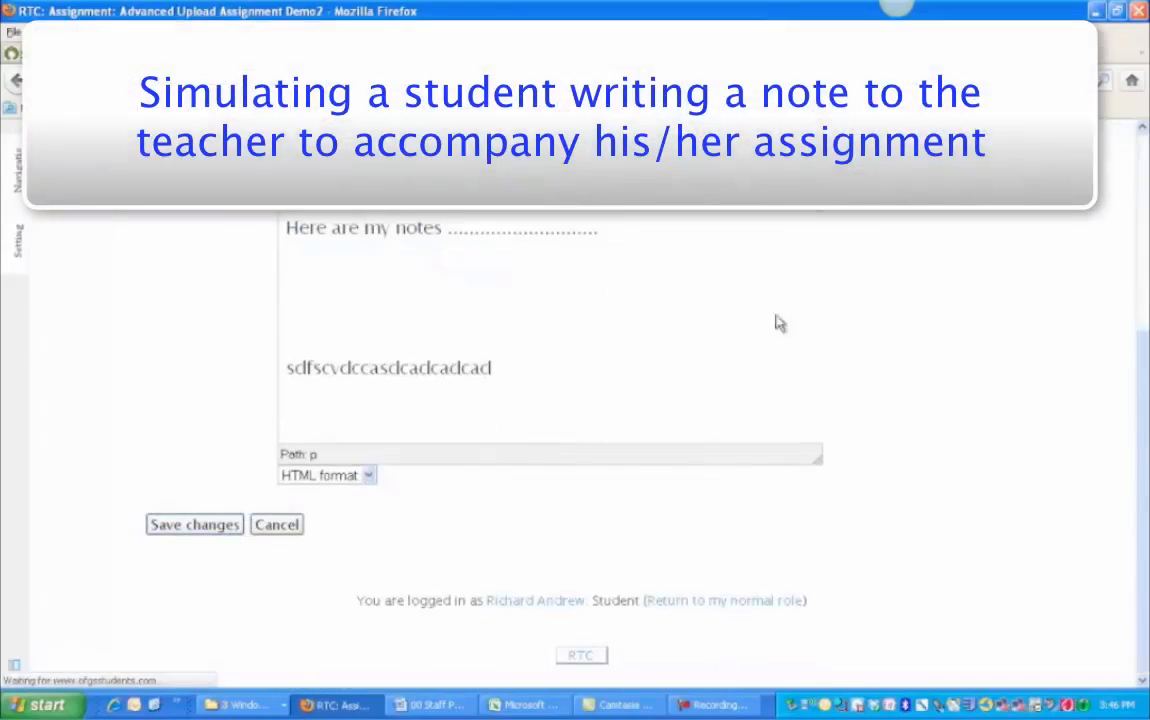
{"action": "scroll", "coordinate": [483, 403], "scroll_direction": "down", "scroll_amount": 5}
Step: Compare both assignments' advanced settings, set Enable "Send for marking" button to Yes for Demo2, and save back to the course
{"action": "scroll", "coordinate": [466, 402], "scroll_direction": "down", "scroll_amount": 2}
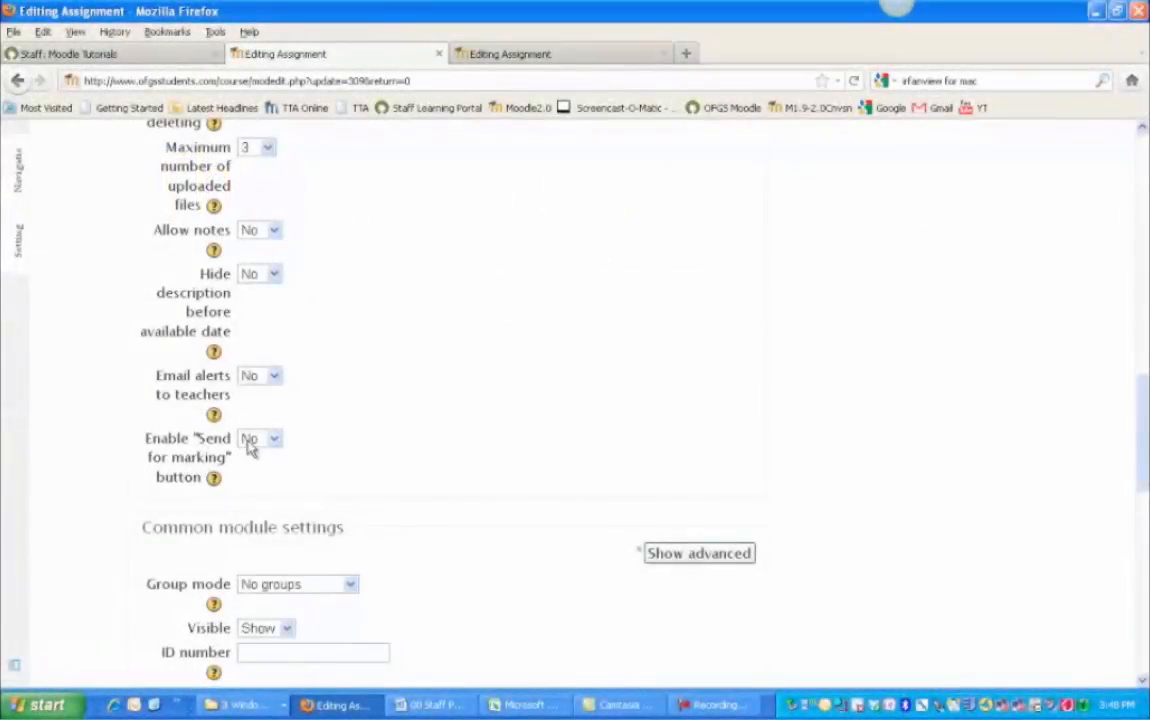
{"action": "left_click", "coordinate": [533, 58]}
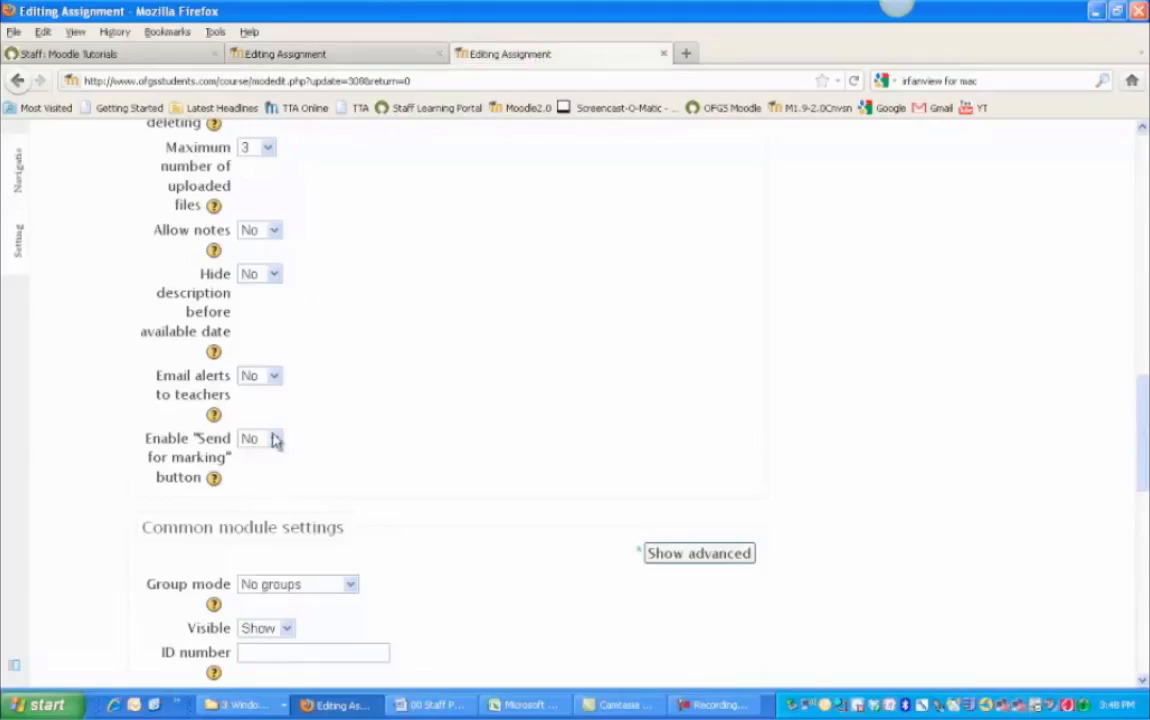
{"action": "left_click", "coordinate": [272, 443]}
{"action": "left_click", "coordinate": [270, 467]}
{"action": "scroll", "coordinate": [390, 436], "scroll_direction": "down", "scroll_amount": 10}
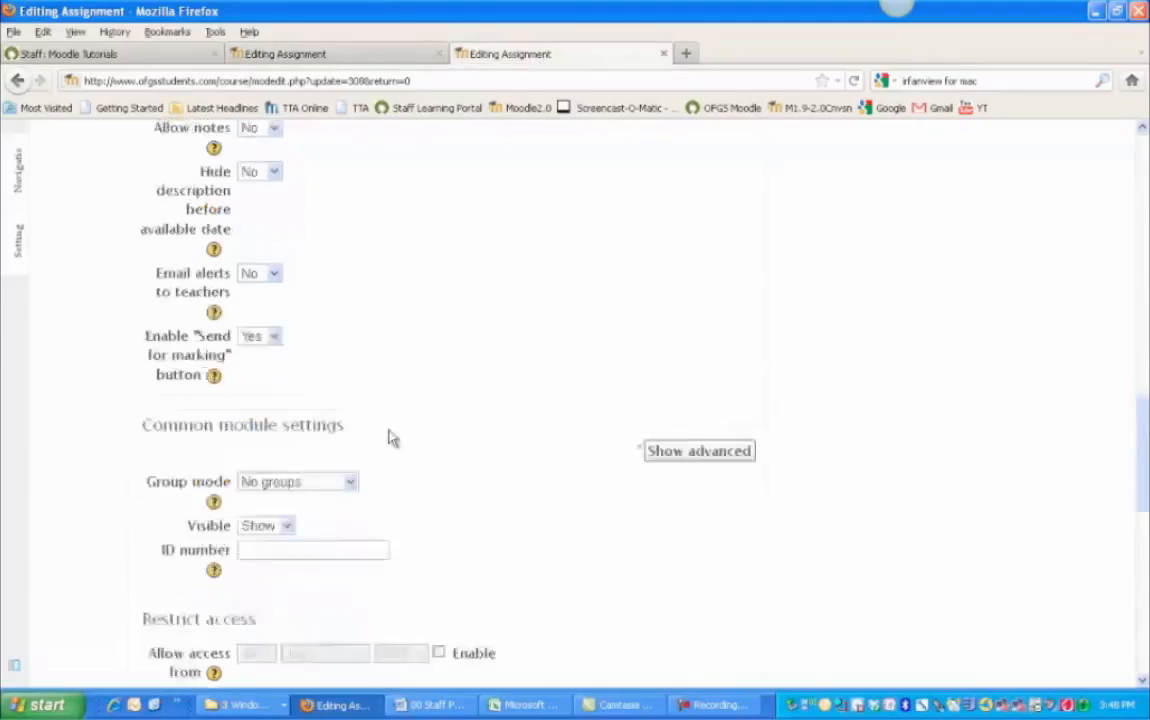
{"action": "scroll", "coordinate": [330, 572], "scroll_direction": "down", "scroll_amount": 5}
{"action": "left_click", "coordinate": [285, 490]}
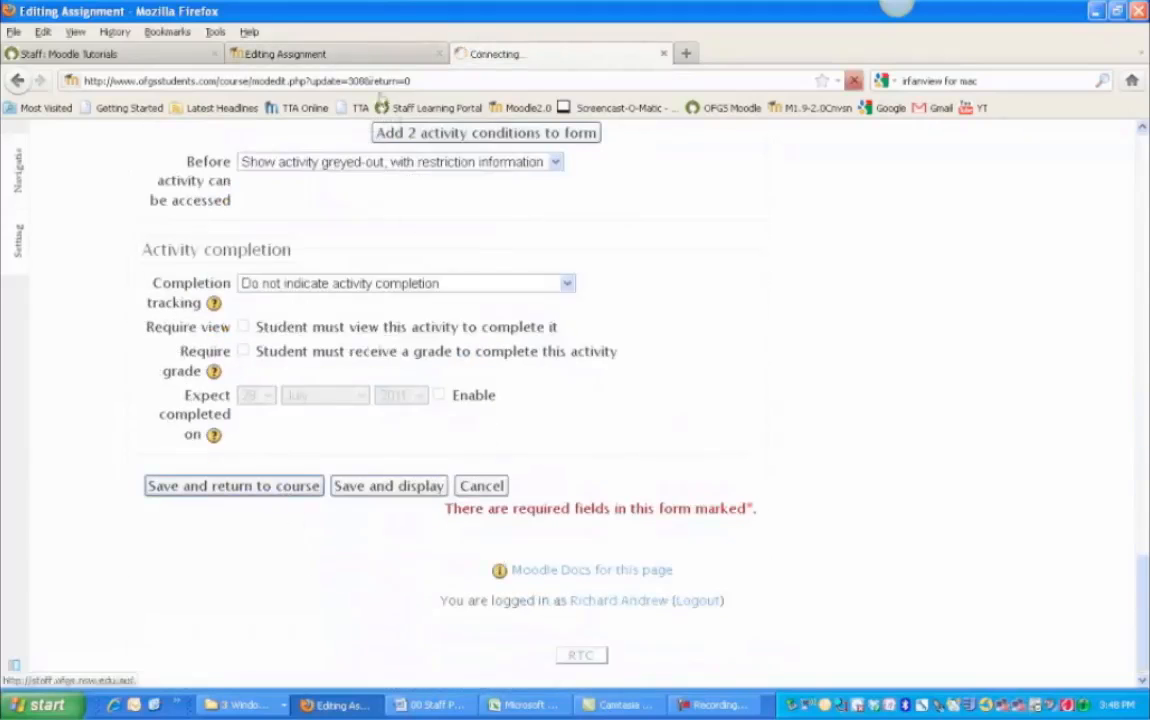
Step: Leave the Demo1 settings without saving and check Demo2's submission area in the teacher and student views
{"action": "left_click", "coordinate": [358, 57]}
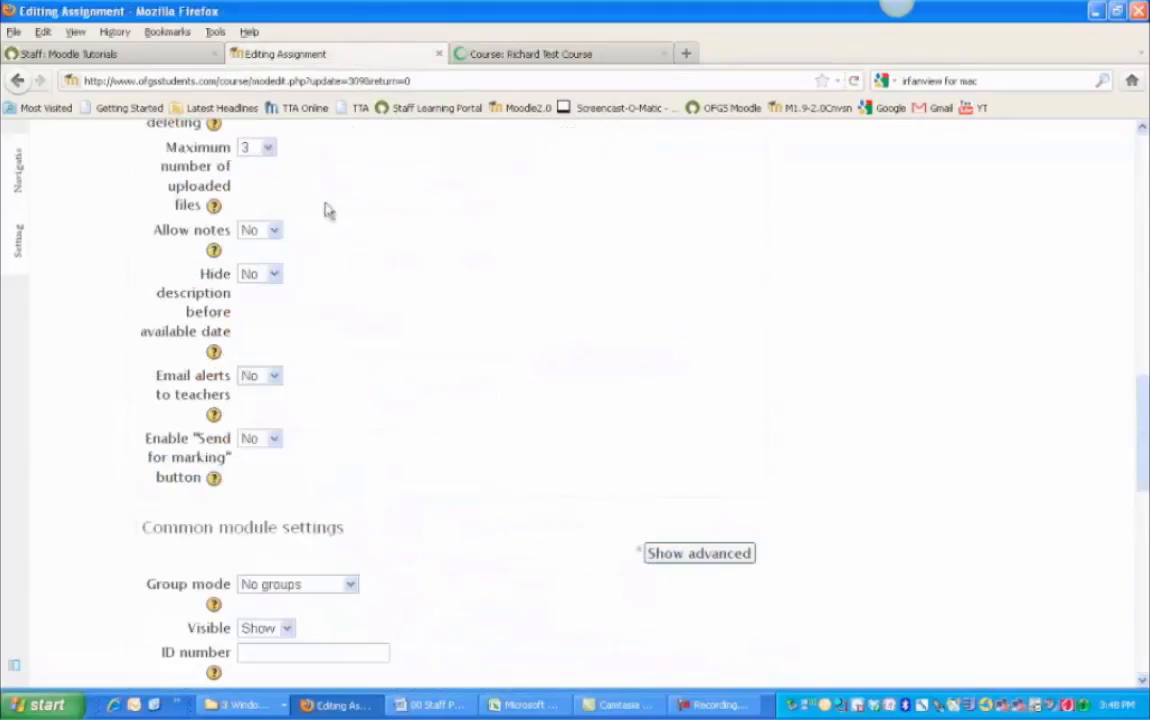
{"action": "left_click", "coordinate": [15, 80]}
{"action": "scroll", "coordinate": [513, 403], "scroll_direction": "down", "scroll_amount": 1}
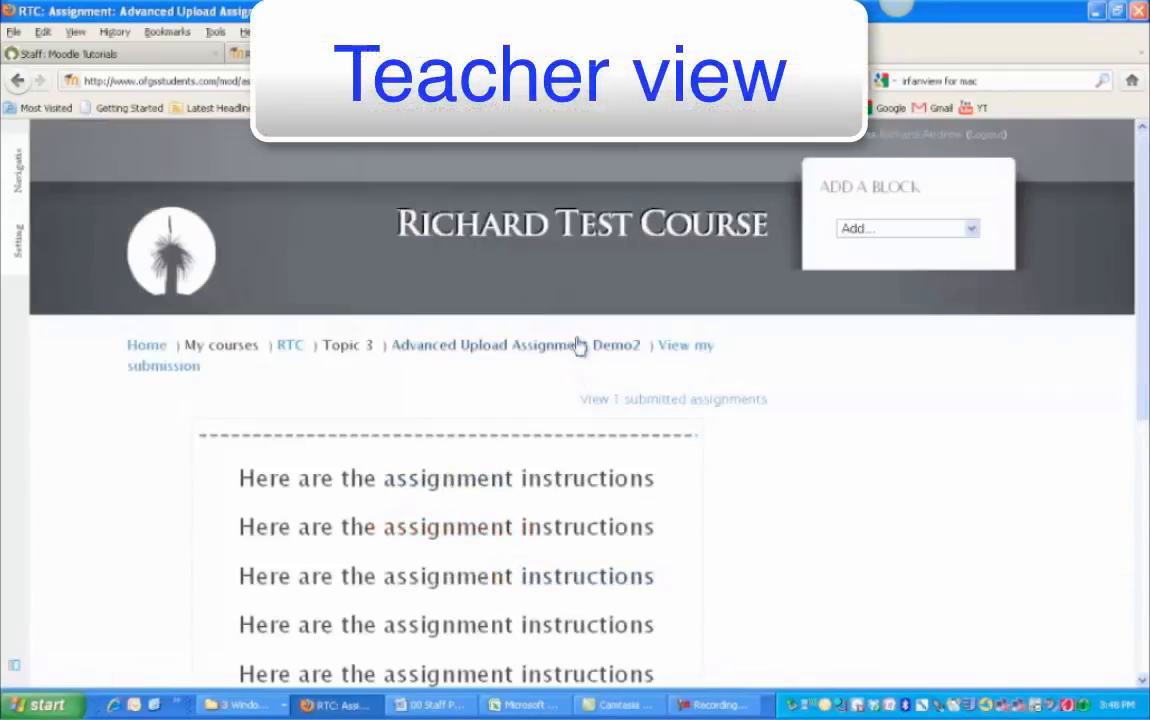
{"action": "scroll", "coordinate": [575, 347], "scroll_direction": "down", "scroll_amount": 10}
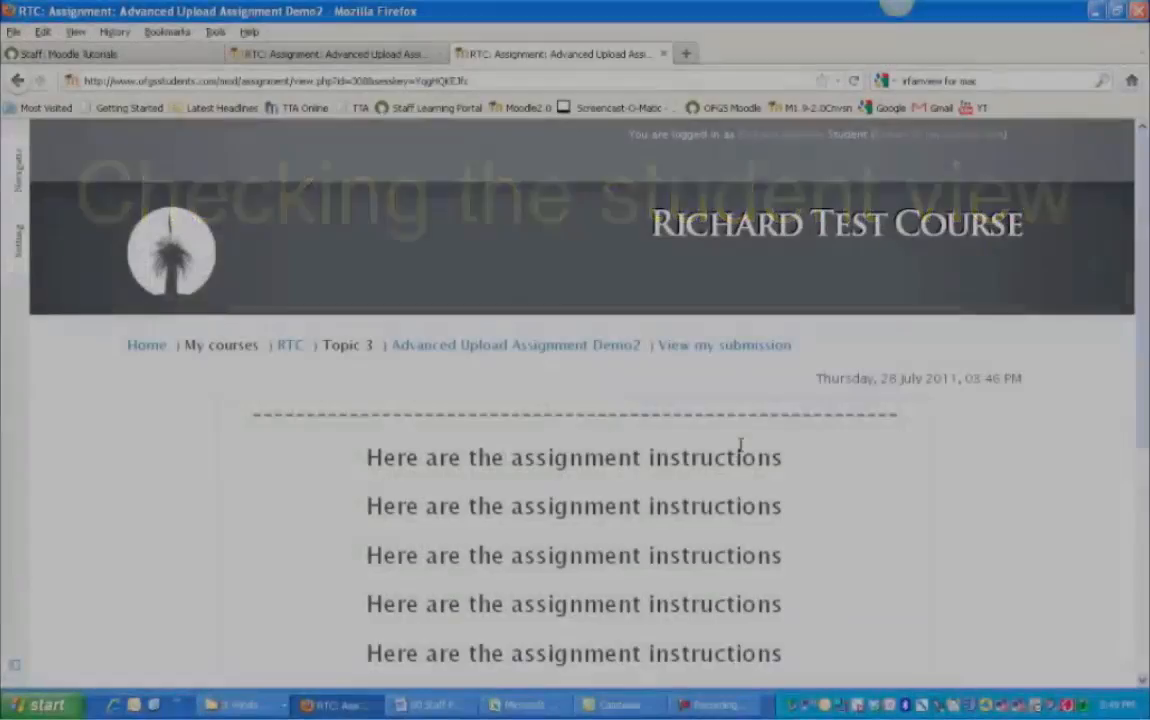
{"action": "scroll", "coordinate": [534, 327], "scroll_direction": "down", "scroll_amount": 5}
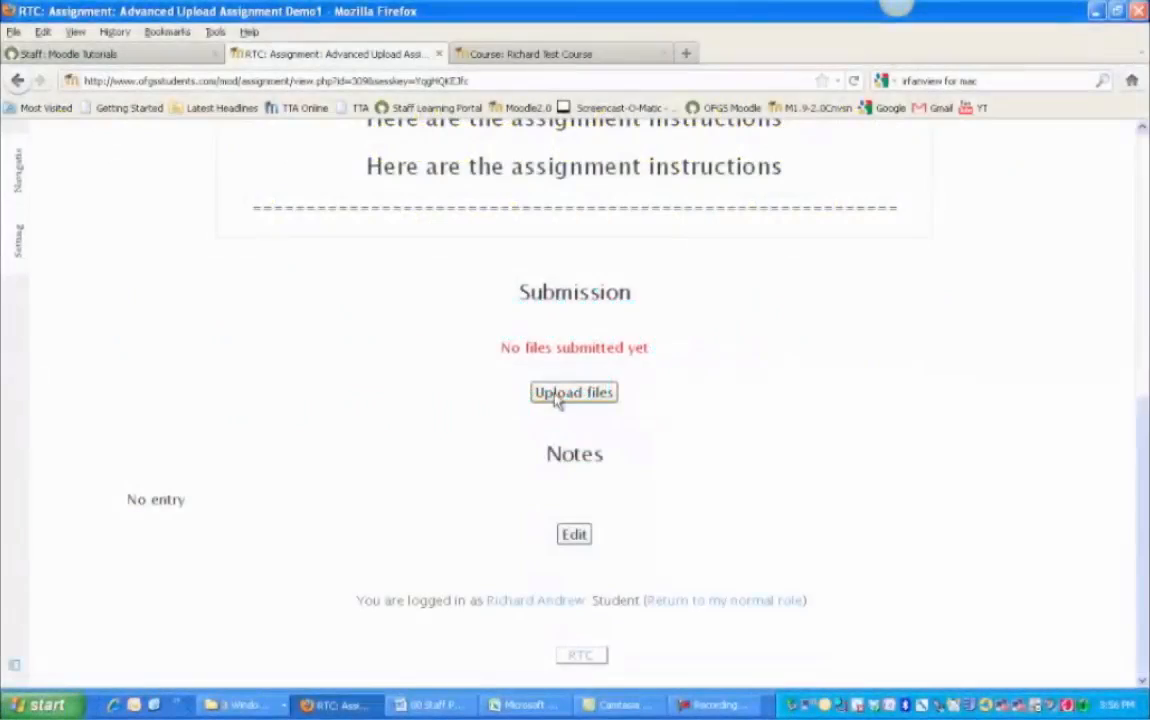
Step: Upload "Here is my completed assignment.docx" from the Moodle 2.0 folder as the Demo1 submission and save the changes
{"action": "left_click", "coordinate": [560, 394]}
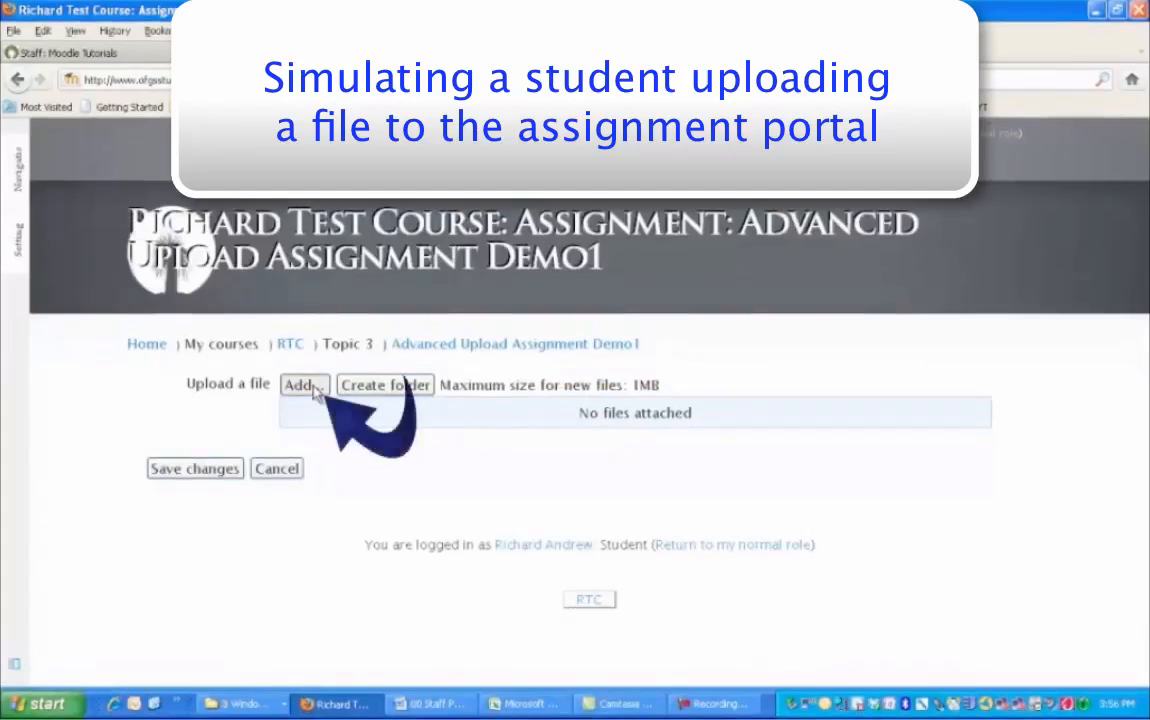
{"action": "left_click", "coordinate": [313, 389]}
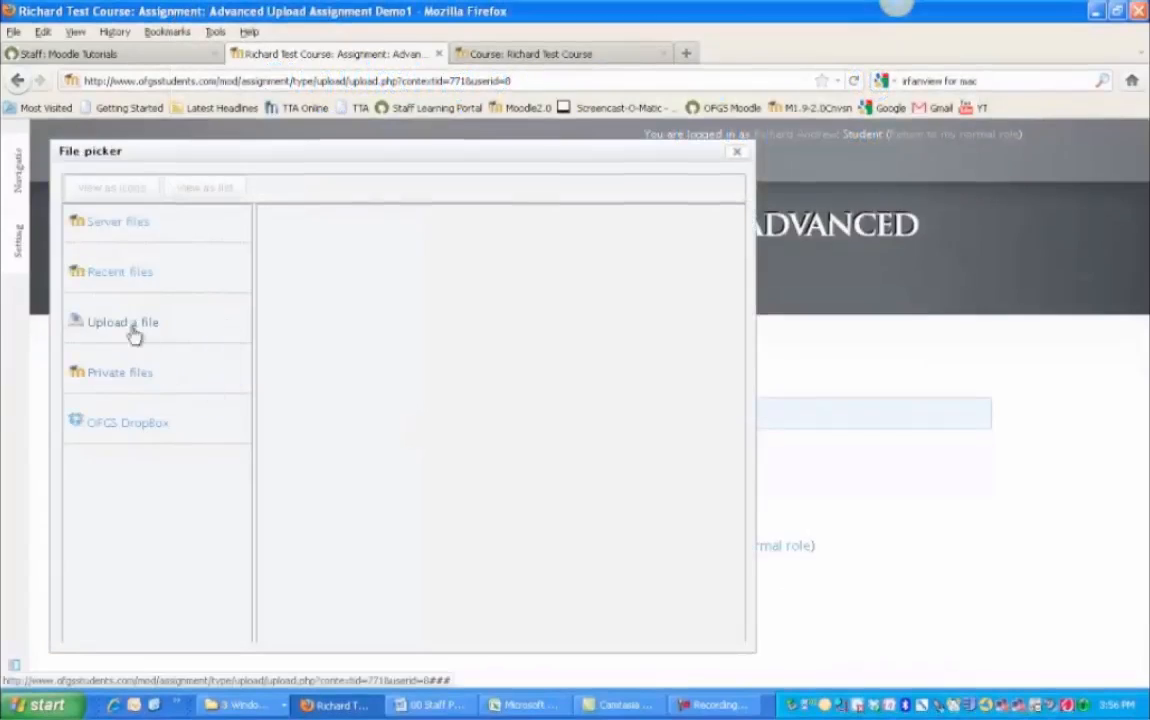
{"action": "left_click", "coordinate": [72, 325]}
{"action": "left_click", "coordinate": [553, 266]}
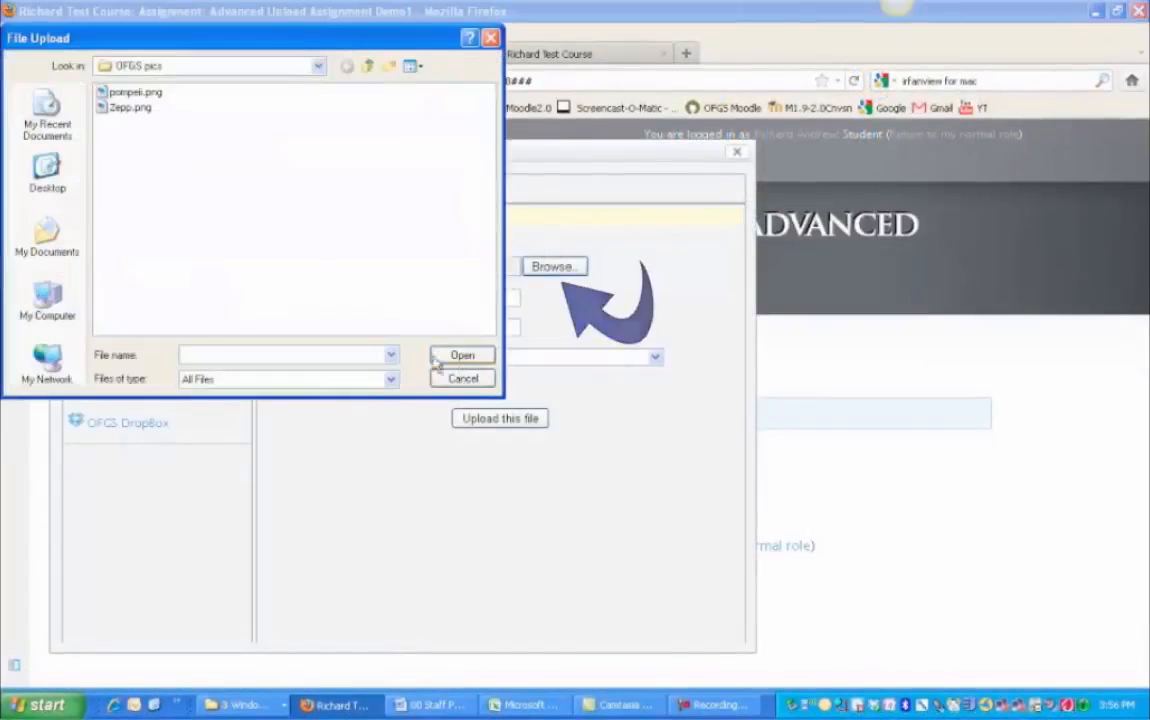
{"action": "left_click", "coordinate": [369, 67]}
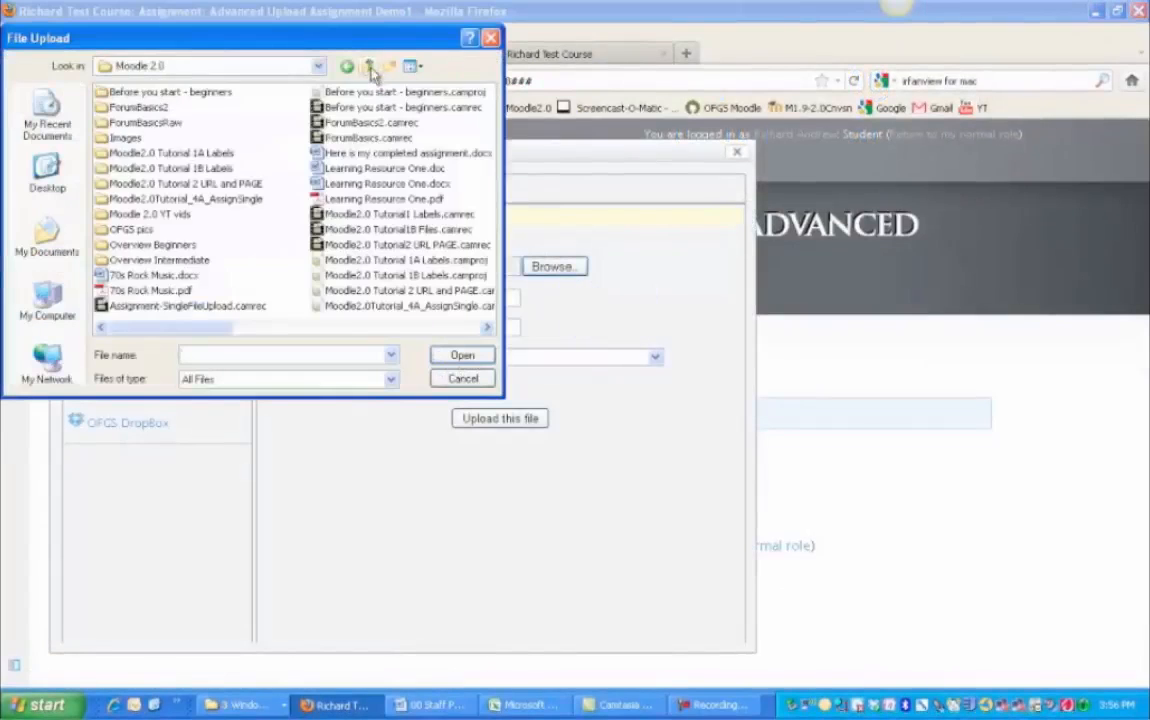
{"action": "left_click", "coordinate": [463, 328]}
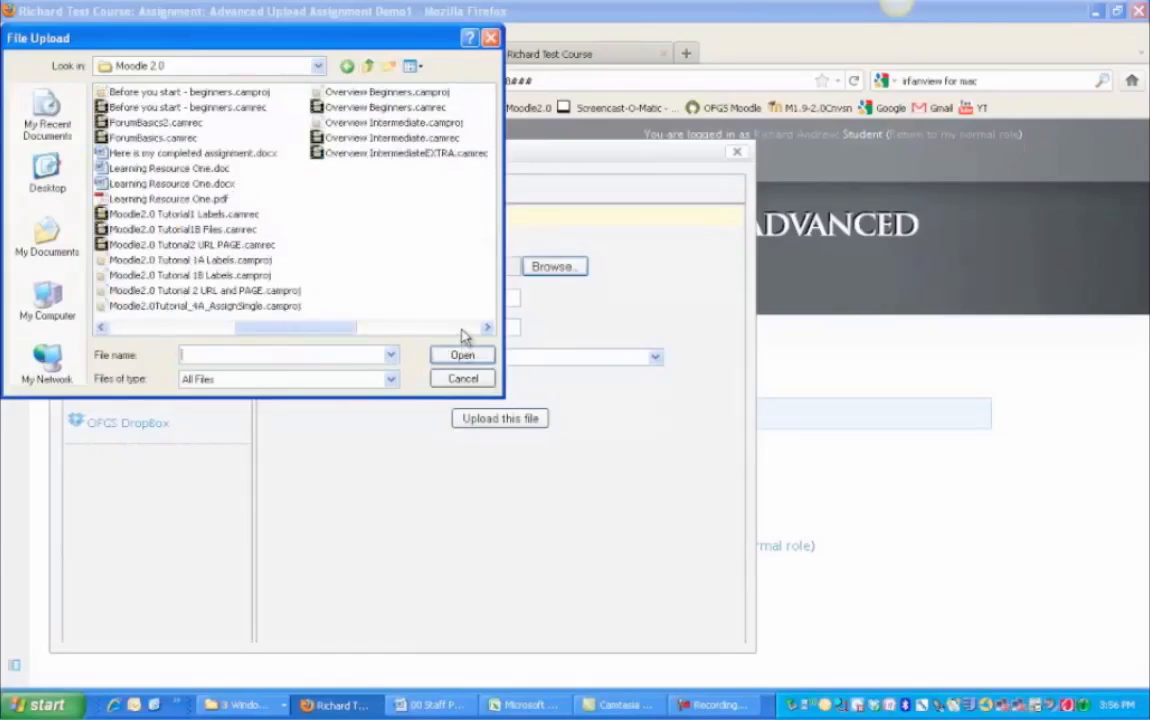
{"action": "left_click", "coordinate": [240, 154]}
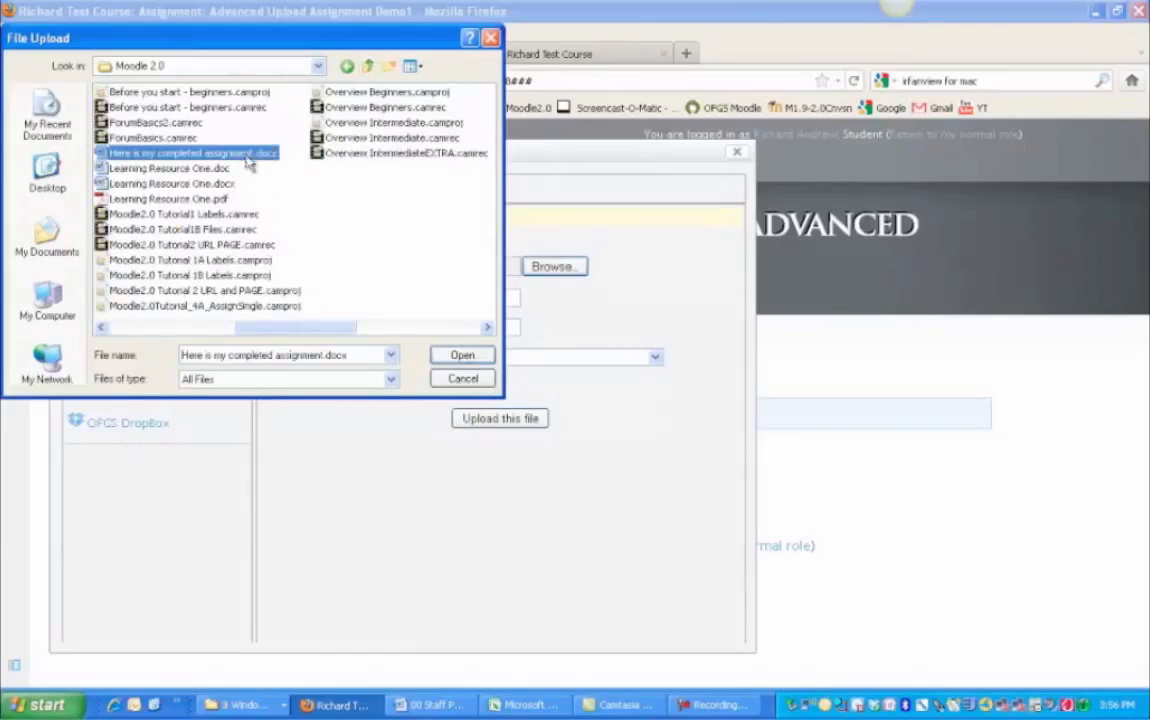
{"action": "left_click", "coordinate": [475, 361]}
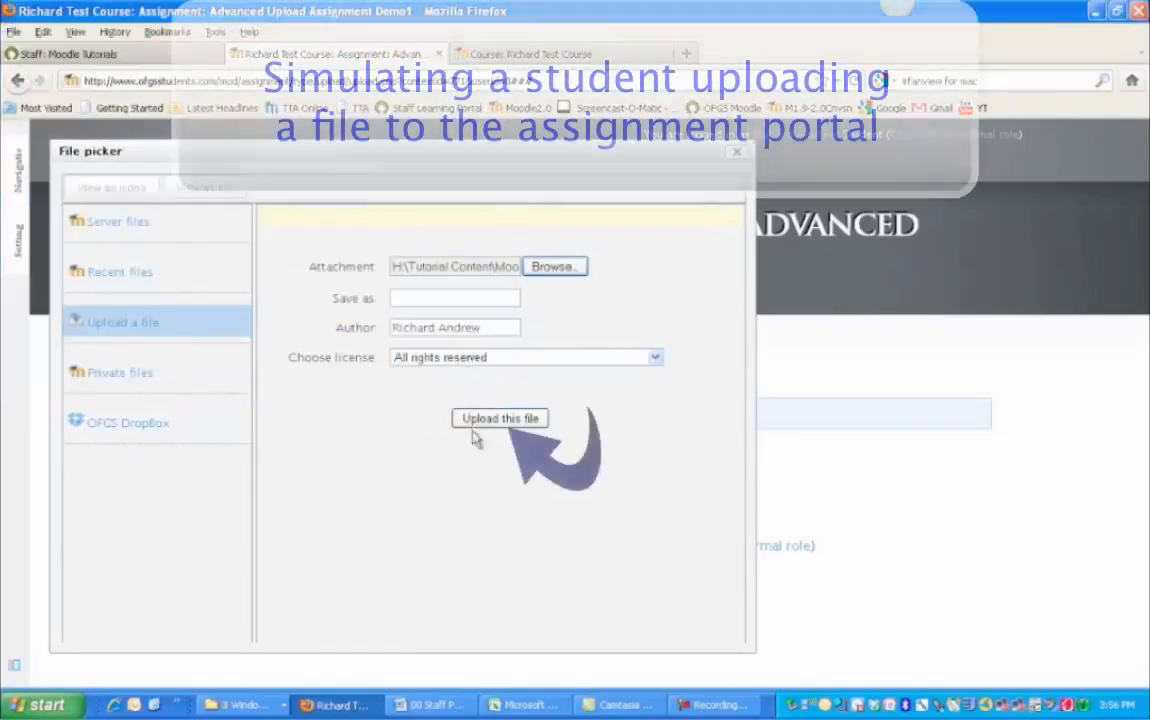
{"action": "left_click", "coordinate": [470, 420]}
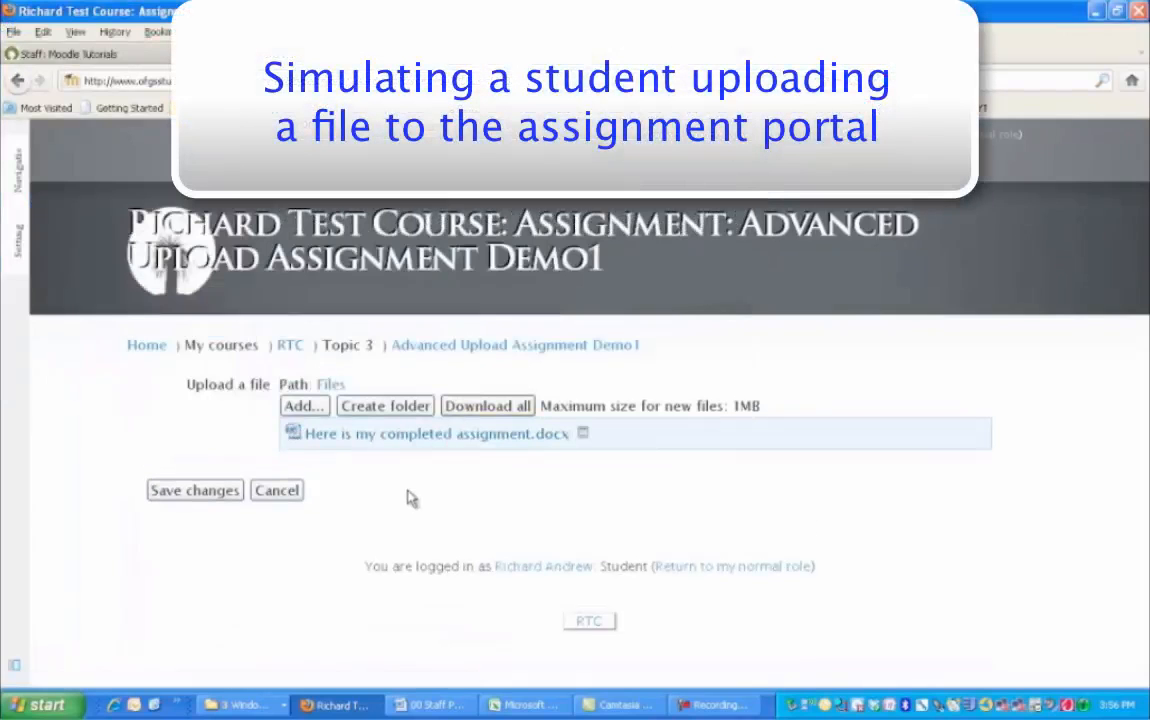
{"action": "left_click", "coordinate": [208, 494]}
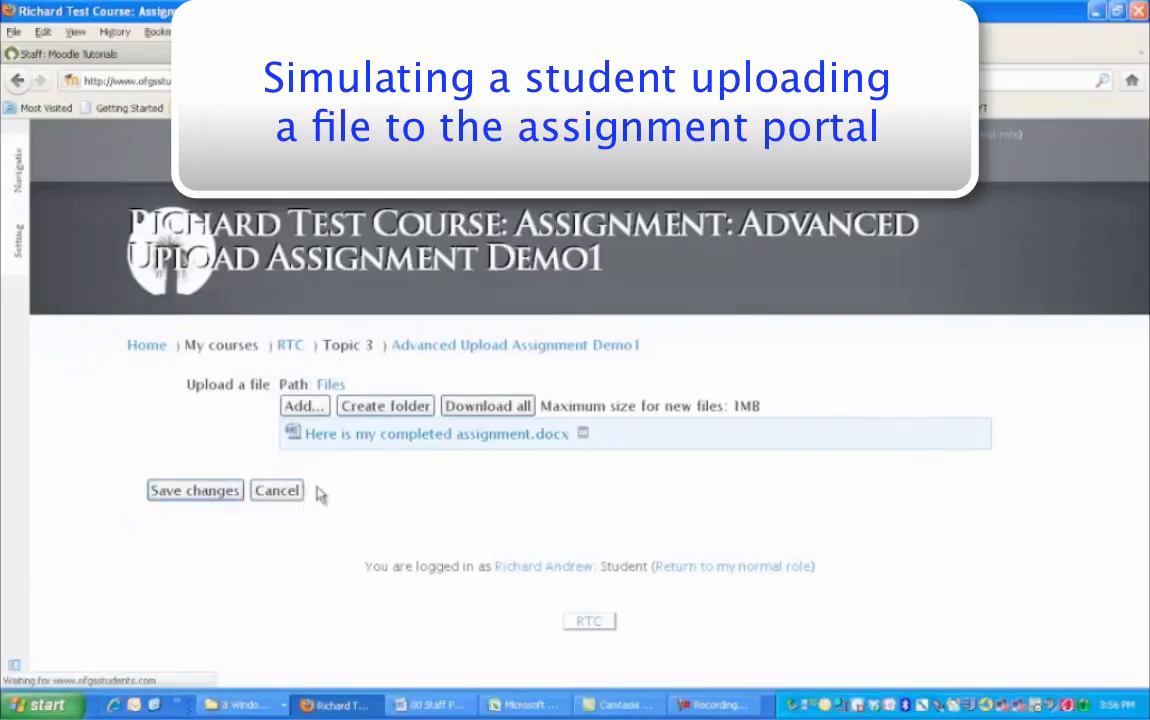
Step: Add the note "Dear sir. You are a cool teacher, and here is my assignment." signed with the student's first name, and save it
{"action": "scroll", "coordinate": [505, 508], "scroll_direction": "down", "scroll_amount": 5}
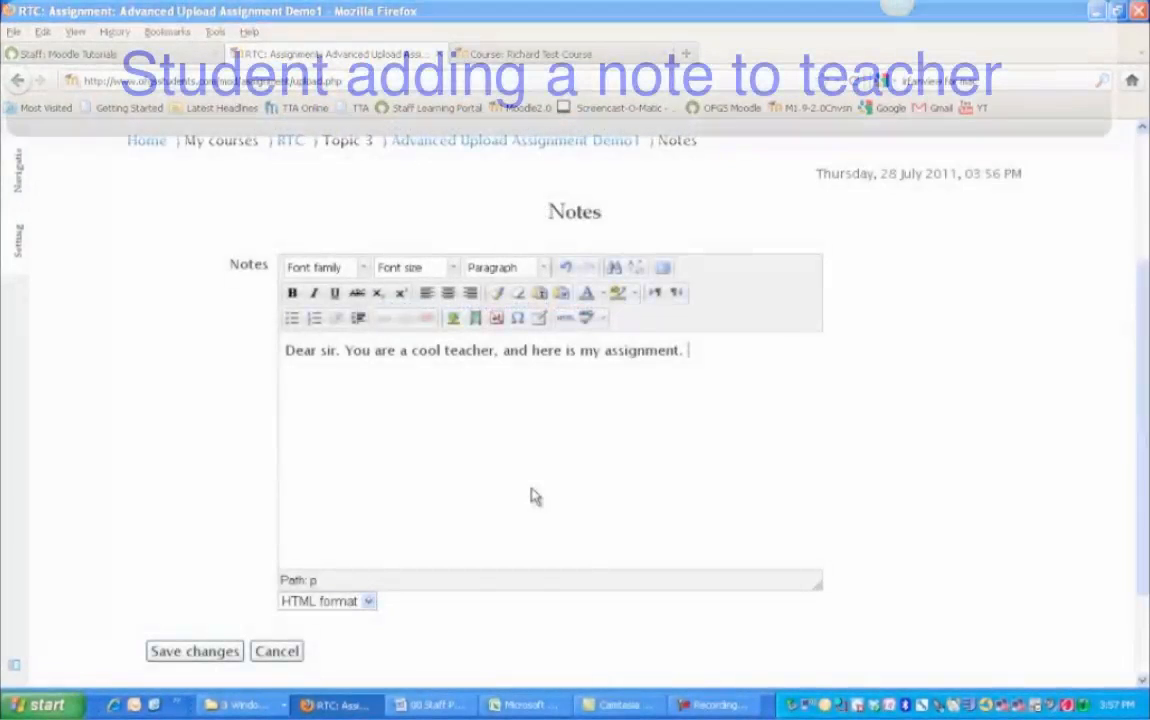
{"action": "type", "text": "Fred"}
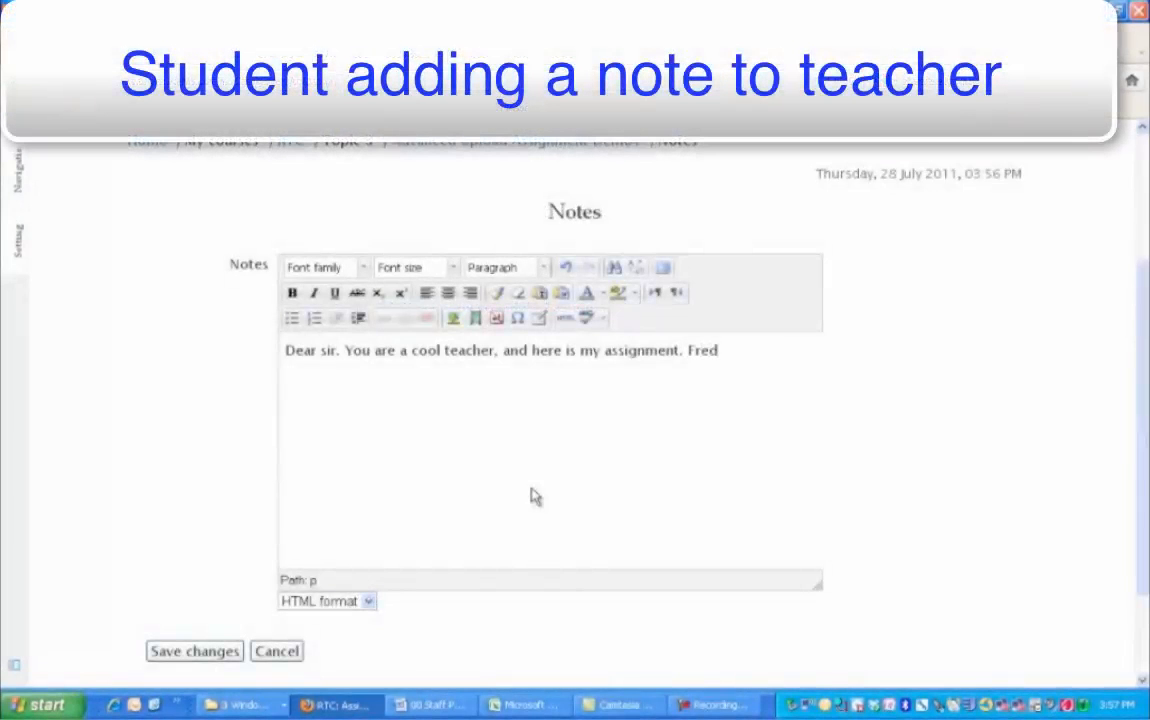
{"action": "type", "text": "."}
{"action": "scroll", "coordinate": [553, 545], "scroll_direction": "down", "scroll_amount": 3}
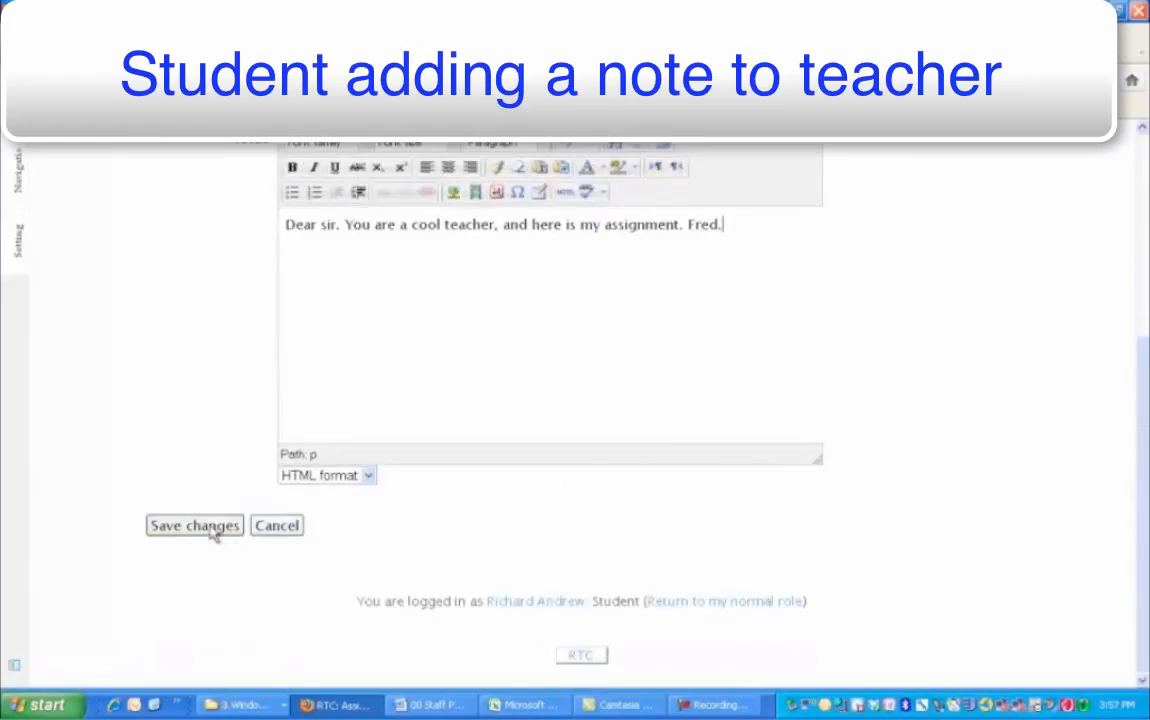
{"action": "left_click", "coordinate": [210, 528]}
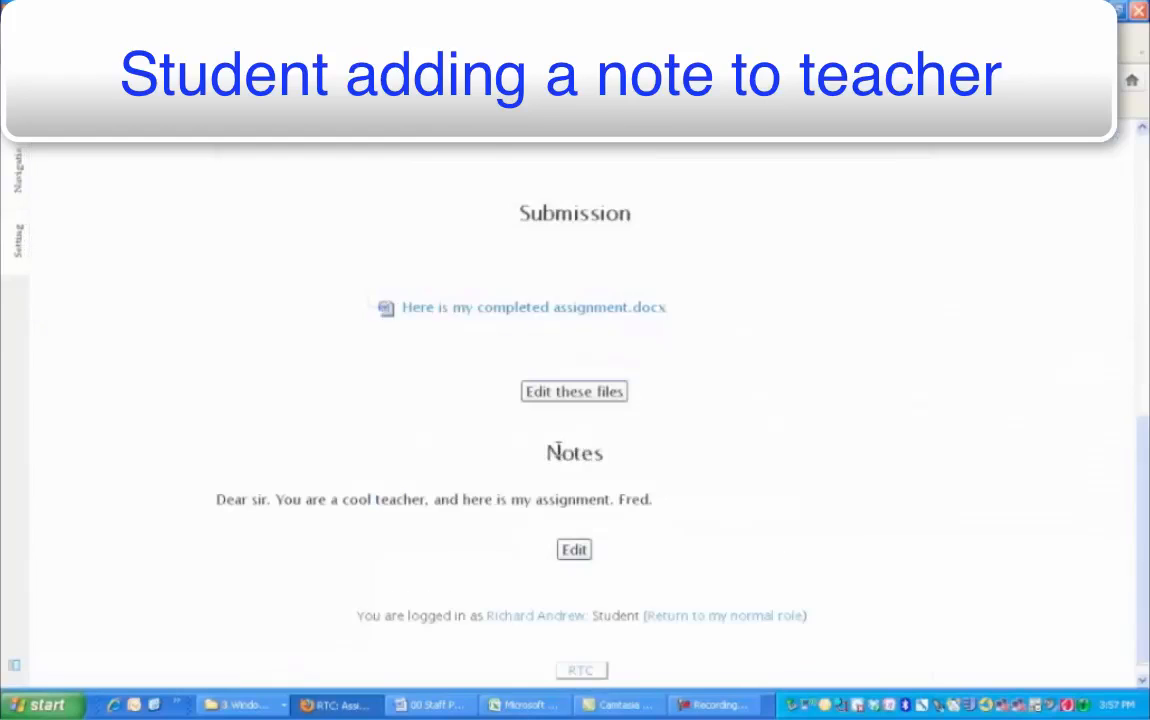
Step: Return to the normal role in Advanced Upload Assignment Demo1 and open its list of submitted assignments
{"action": "scroll", "coordinate": [391, 461], "scroll_direction": "up", "scroll_amount": 2}
{"action": "mouse_move", "coordinate": [18, 238]}
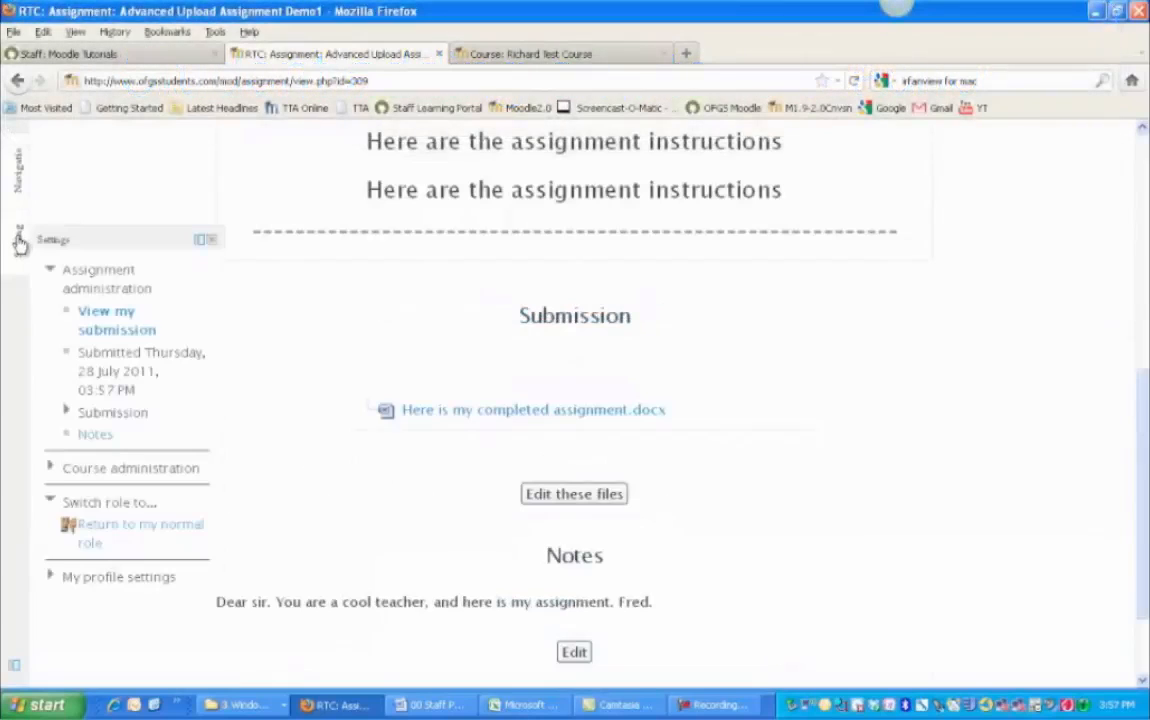
{"action": "left_click", "coordinate": [74, 526]}
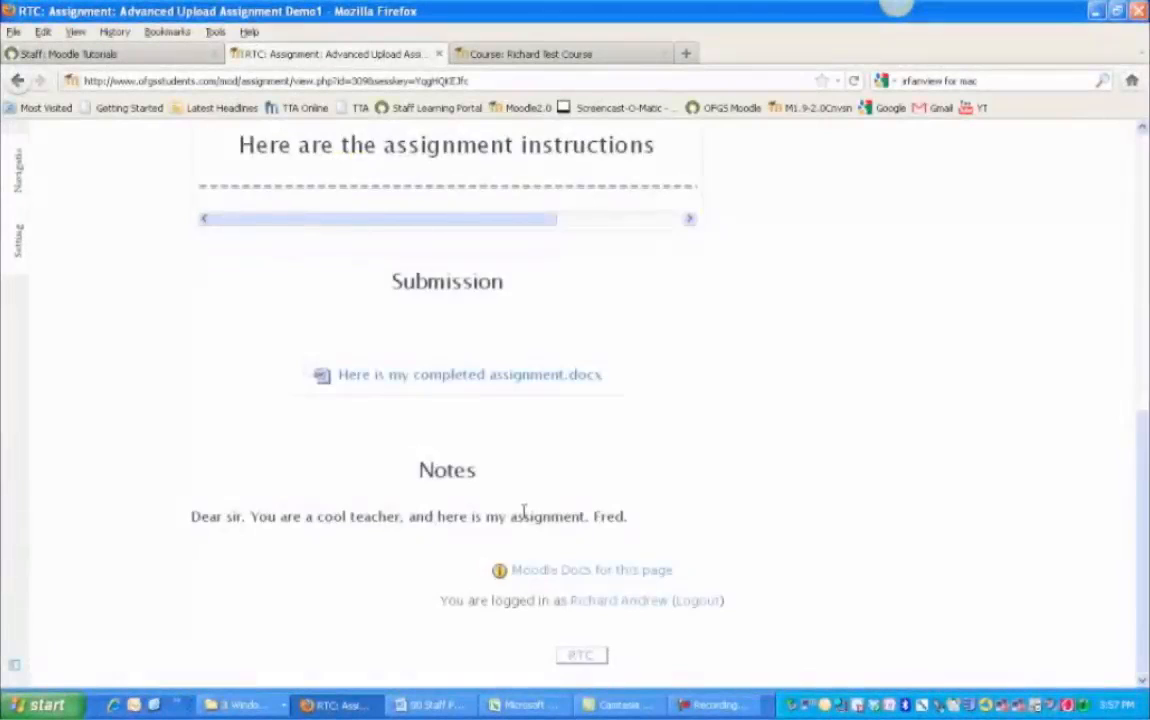
{"action": "scroll", "coordinate": [527, 520], "scroll_direction": "up", "scroll_amount": 6}
{"action": "scroll", "coordinate": [527, 520], "scroll_direction": "up", "scroll_amount": 4}
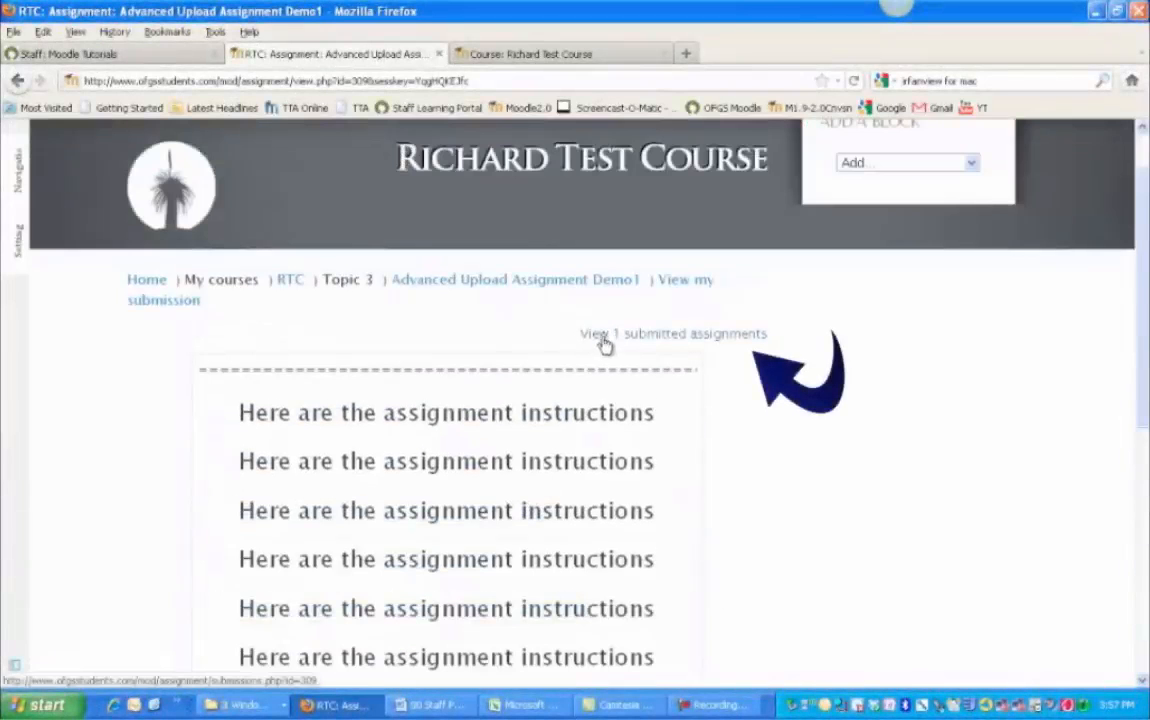
{"action": "left_click", "coordinate": [670, 336]}
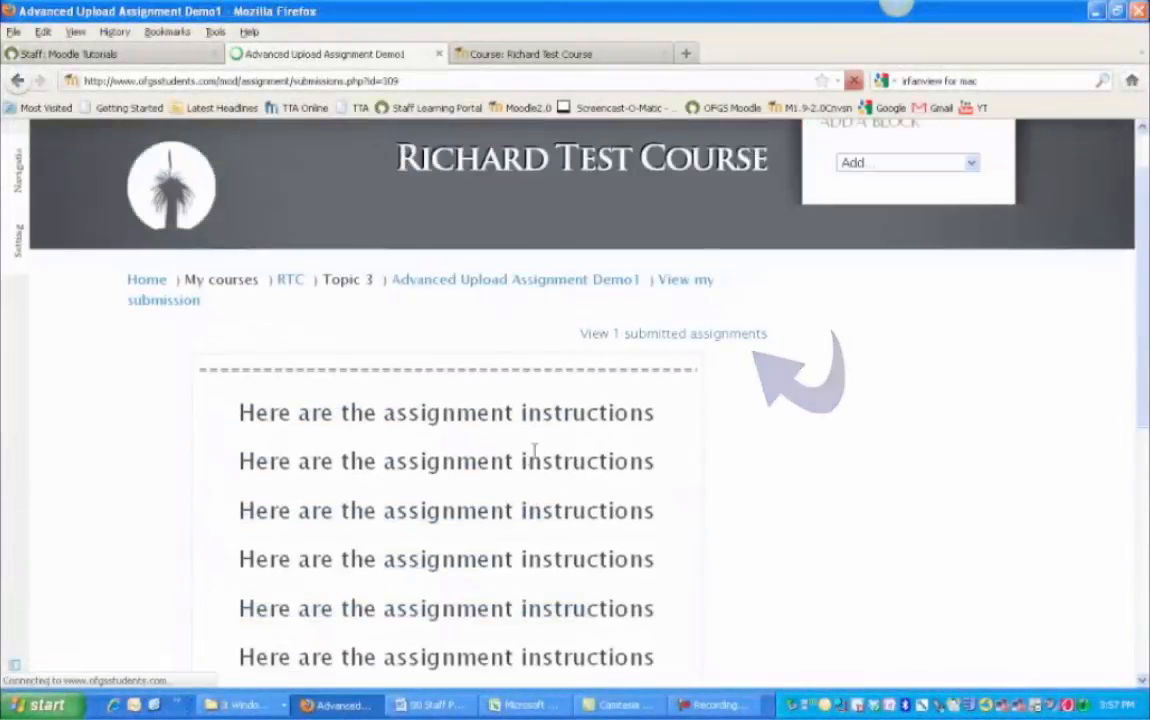
Step: Open "Here is my completed assignment.docx" from the Demo1 submissions list with Microsoft Office Word and read through it
{"action": "scroll", "coordinate": [543, 457], "scroll_direction": "down", "scroll_amount": 4}
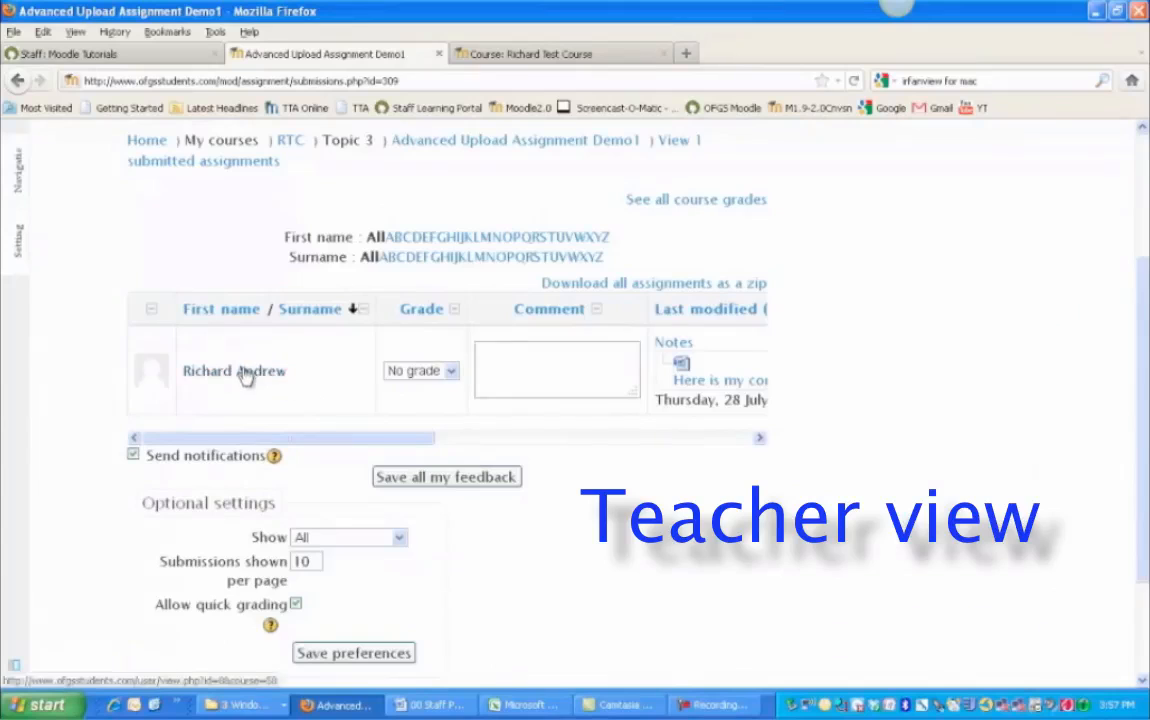
{"action": "scroll", "coordinate": [270, 385], "scroll_direction": "down", "scroll_amount": 2}
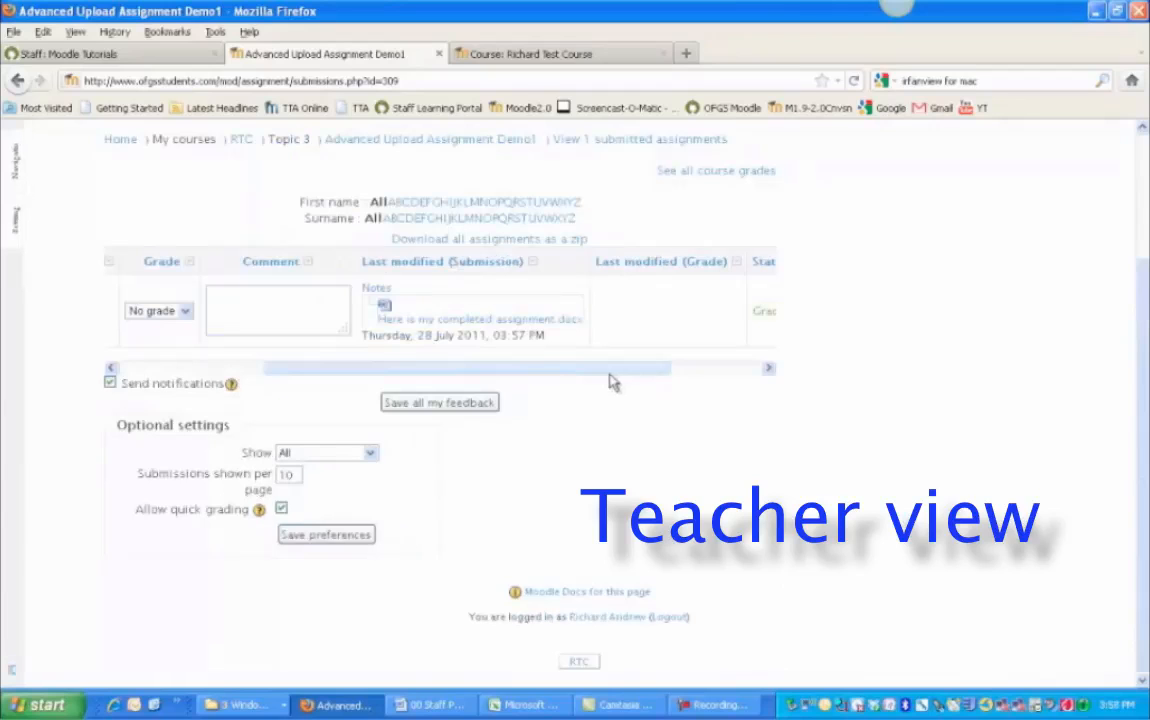
{"action": "left_click_drag", "start_coordinate": [610, 373], "coordinate": [560, 374]}
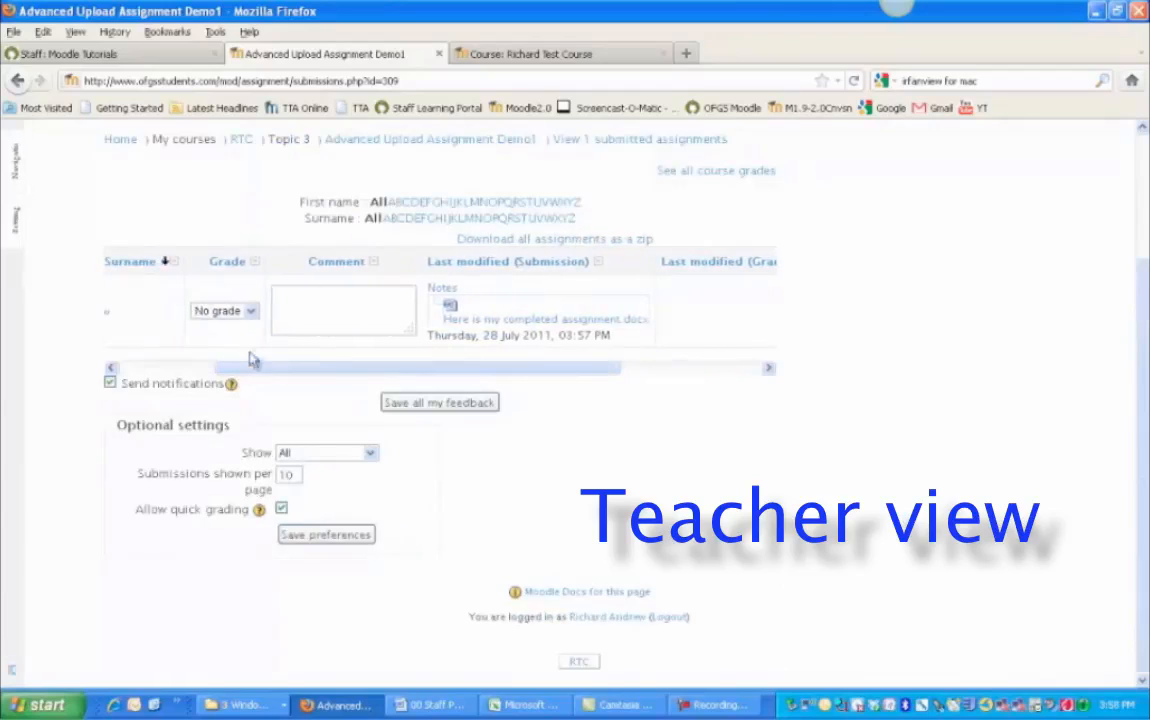
{"action": "left_click", "coordinate": [553, 332]}
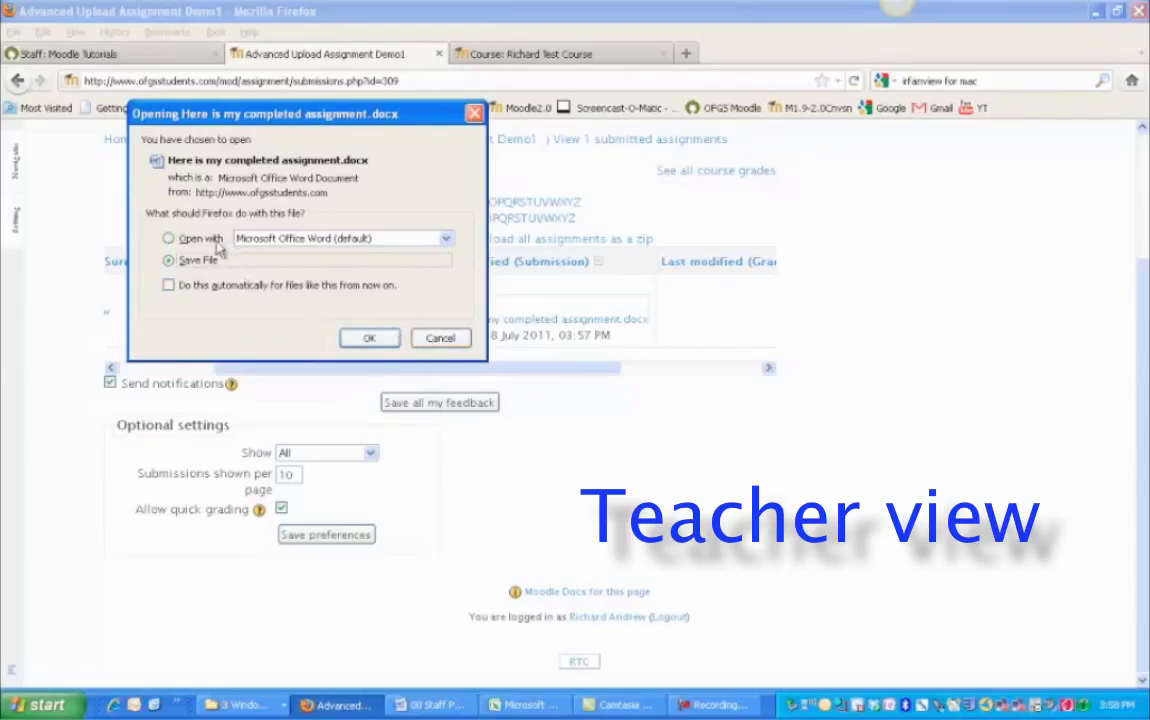
{"action": "left_click", "coordinate": [196, 238]}
{"action": "left_click", "coordinate": [369, 337]}
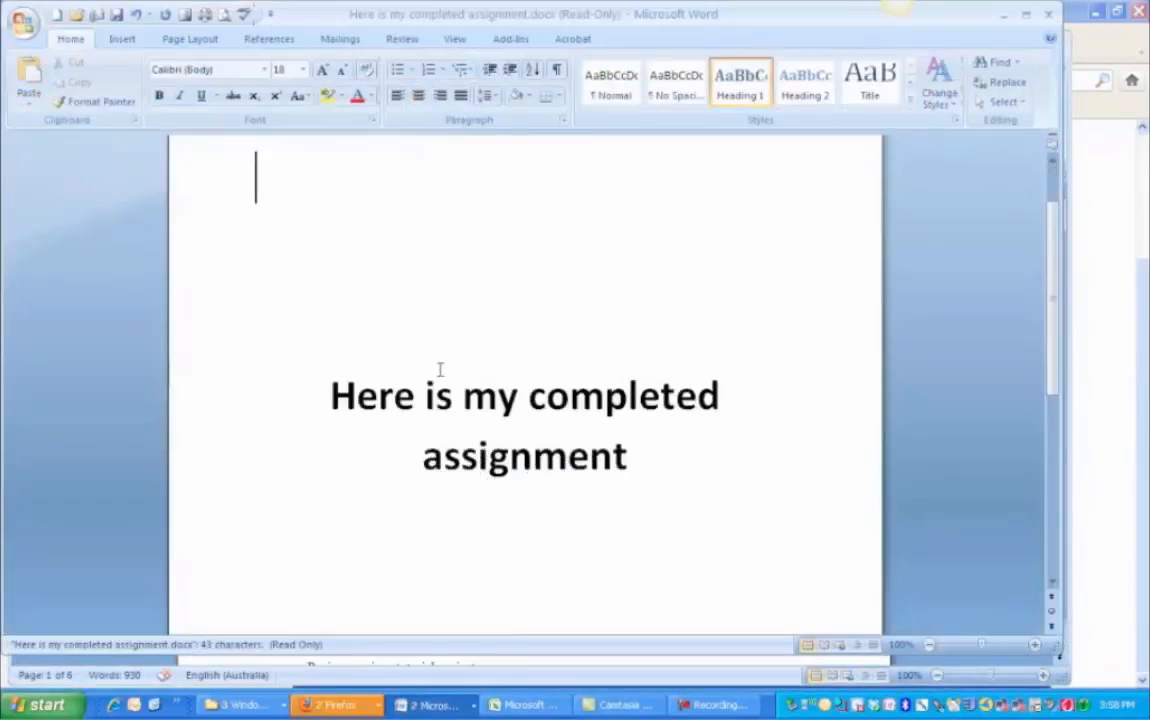
{"action": "scroll", "coordinate": [440, 370], "scroll_direction": "down", "scroll_amount": 8}
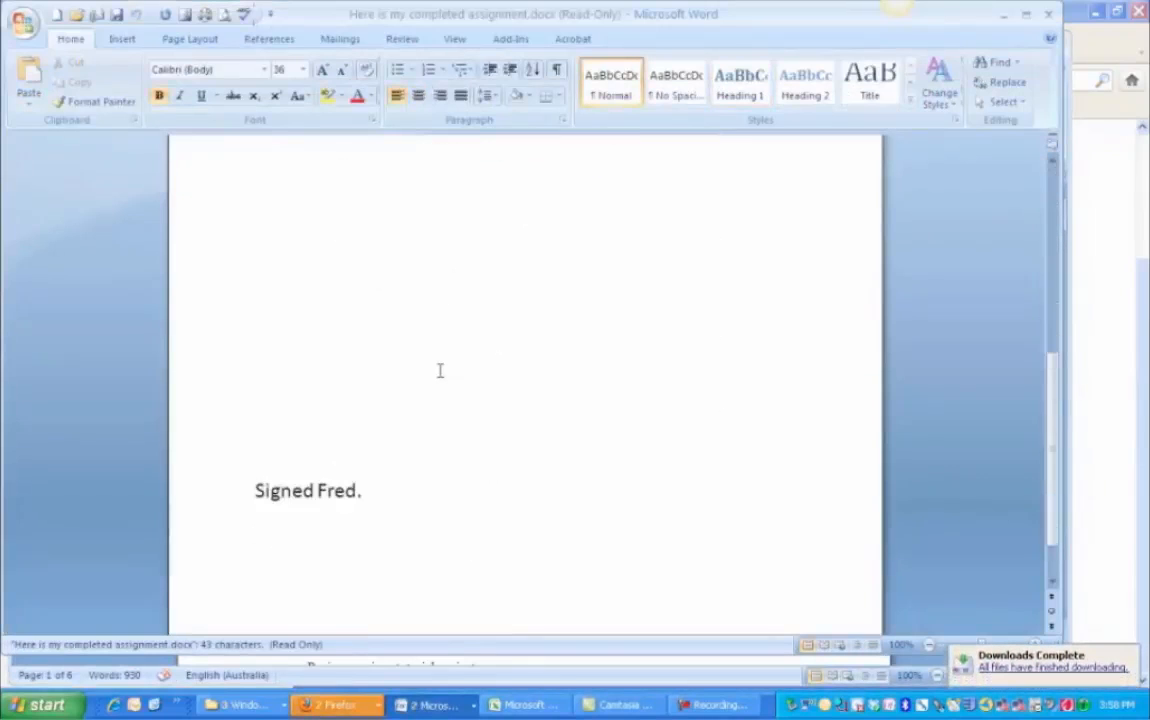
{"action": "scroll", "coordinate": [434, 377], "scroll_direction": "up", "scroll_amount": 8}
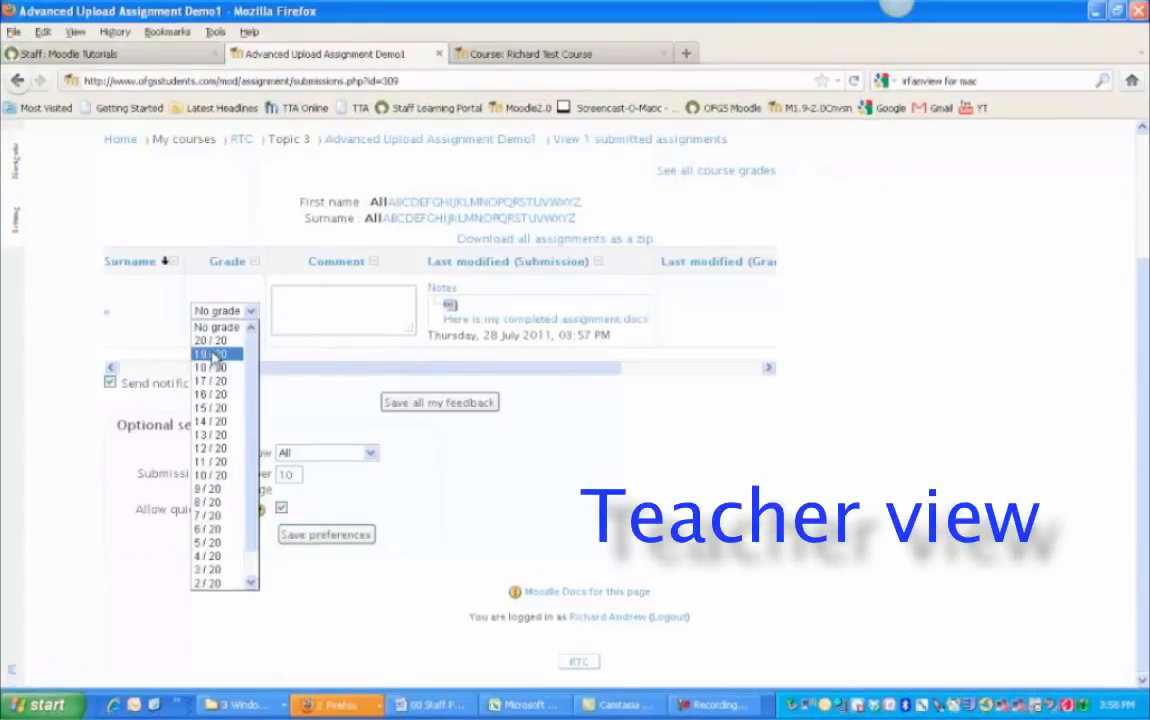
Step: Grade the Demo1 submission 19/20 with the comment "Well done" plus the student's first name, save the feedback, and check it in the student view
{"action": "left_click", "coordinate": [213, 355]}
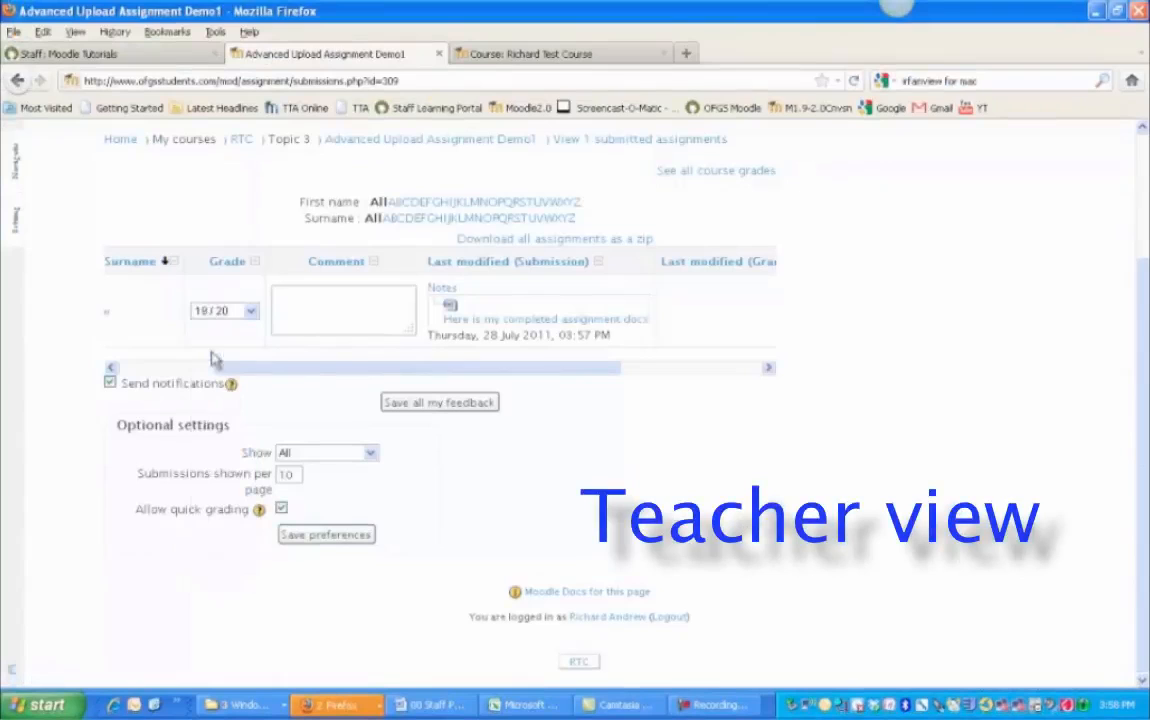
{"action": "left_click", "coordinate": [362, 305]}
{"action": "type", "text": "Well done Fred"}
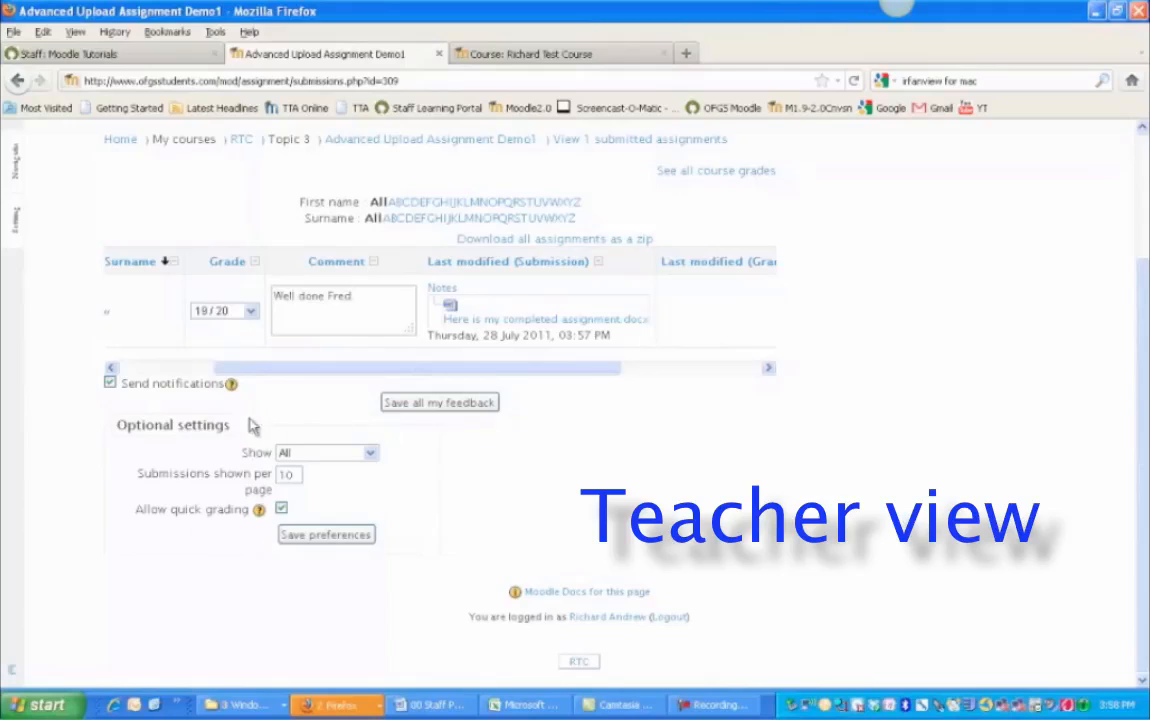
{"action": "left_click", "coordinate": [447, 406]}
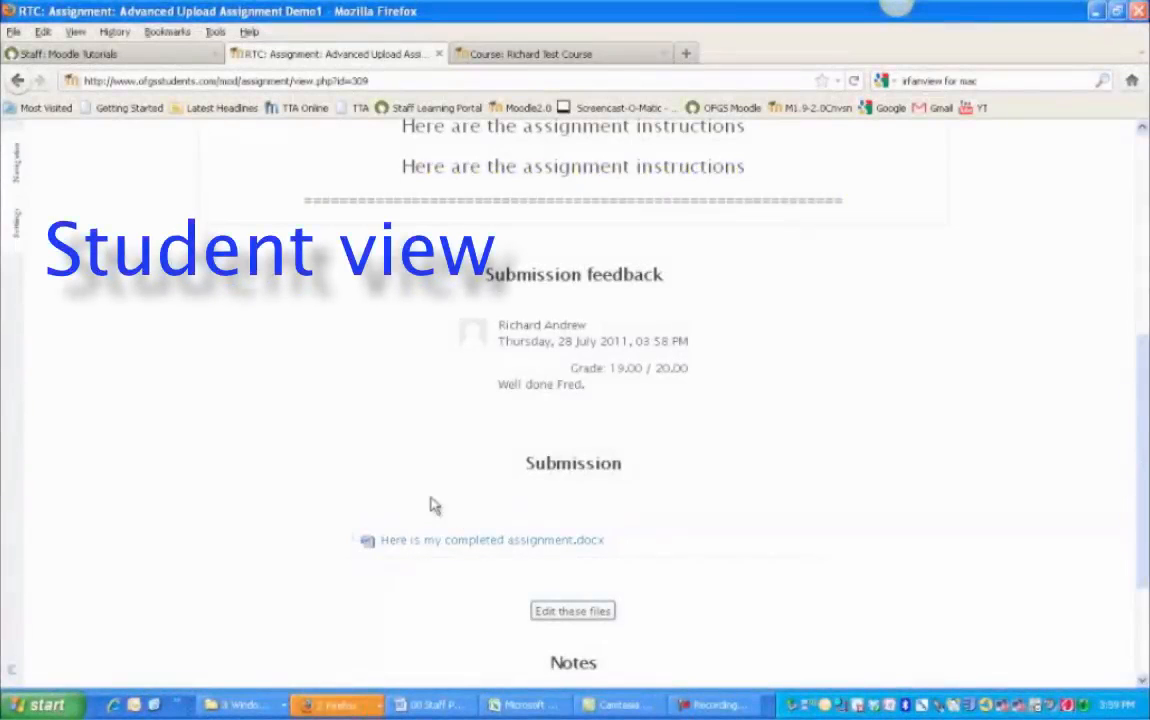
{"action": "scroll", "coordinate": [434, 505], "scroll_direction": "down", "scroll_amount": 3}
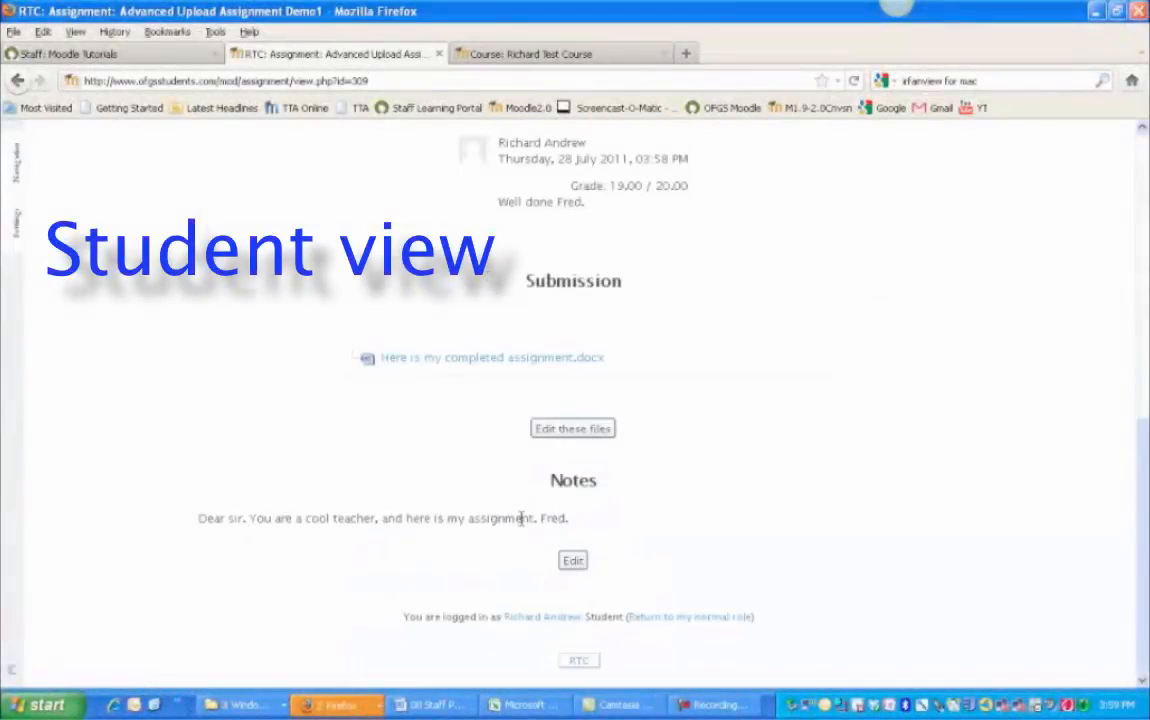
{"action": "scroll", "coordinate": [313, 429], "scroll_direction": "up", "scroll_amount": 1}
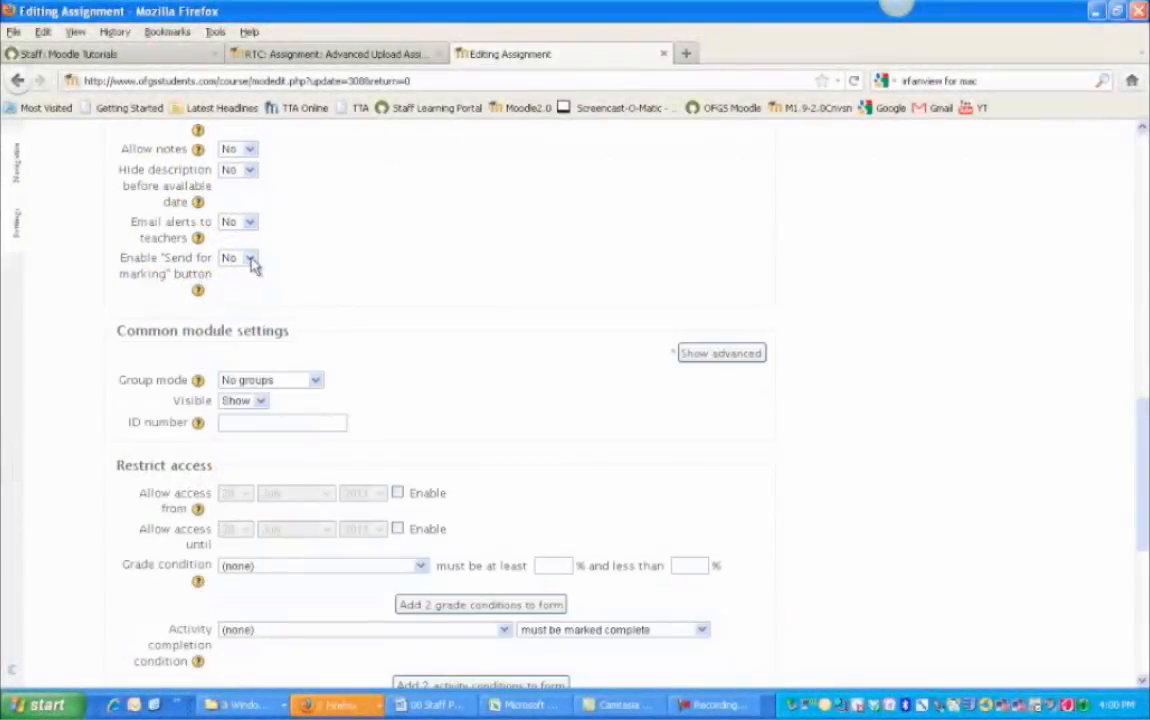
Step: Enable the "Send for marking" button in the Demo2 assignment settings and save, returning to the course
{"action": "left_click", "coordinate": [251, 262]}
{"action": "left_click", "coordinate": [237, 285]}
{"action": "scroll", "coordinate": [397, 301], "scroll_direction": "down", "scroll_amount": 8}
{"action": "left_click", "coordinate": [244, 520]}
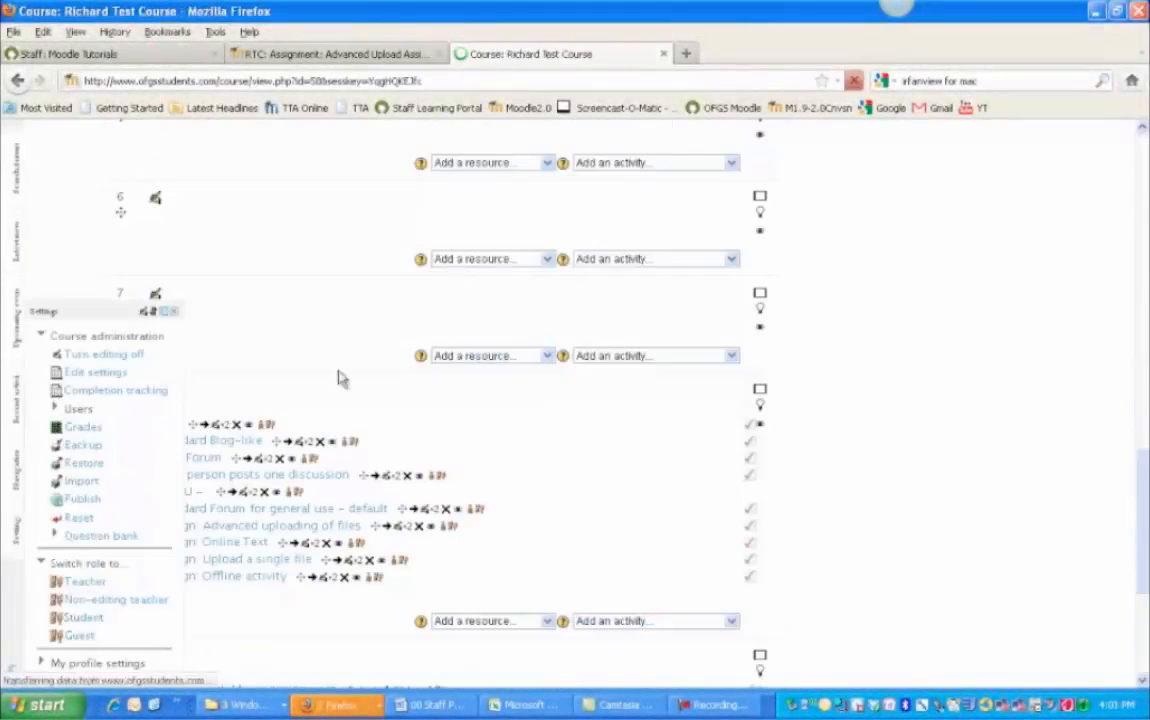
Step: As a student, upload "Here is my completed assignment.docx" to Advanced Upload Assignment Demo2 and save the changes
{"action": "scroll", "coordinate": [384, 352], "scroll_direction": "down", "scroll_amount": 10}
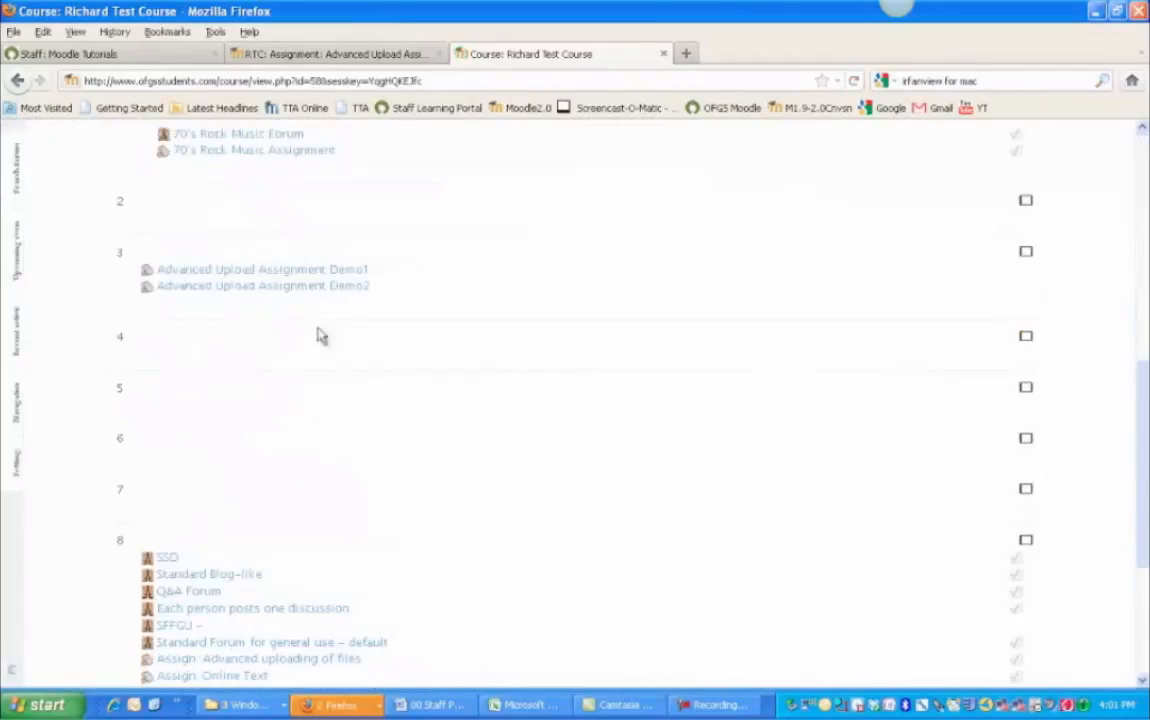
{"action": "left_click", "coordinate": [290, 287]}
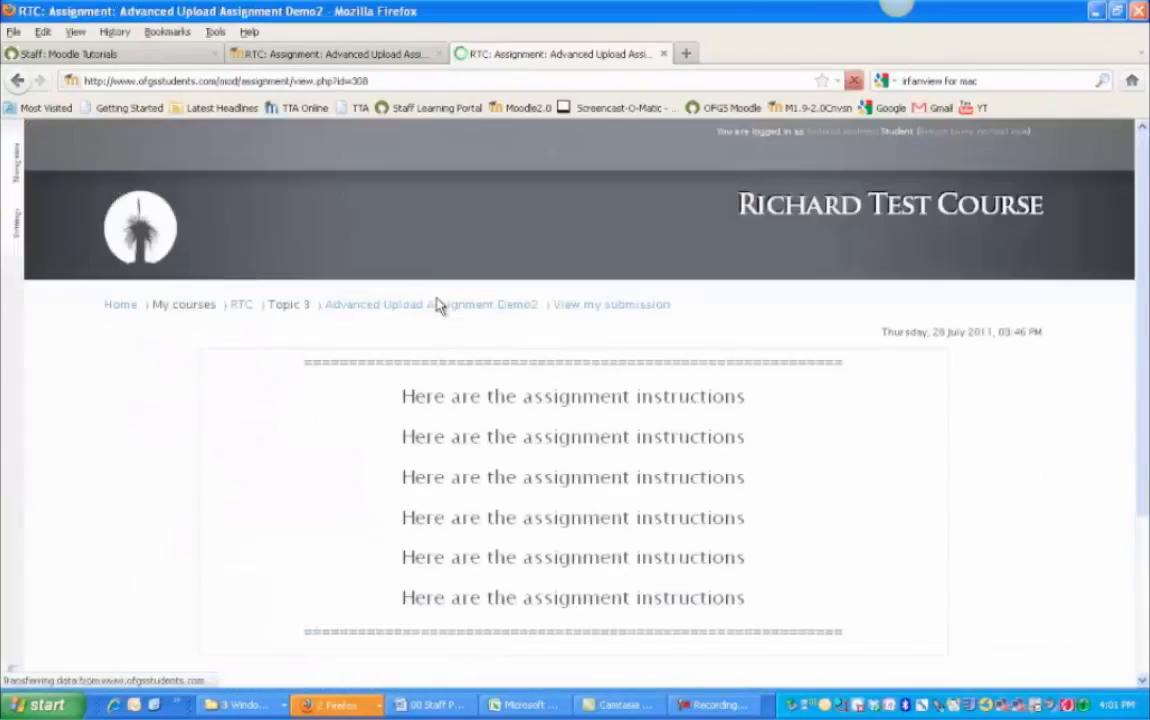
{"action": "scroll", "coordinate": [513, 341], "scroll_direction": "down", "scroll_amount": 3}
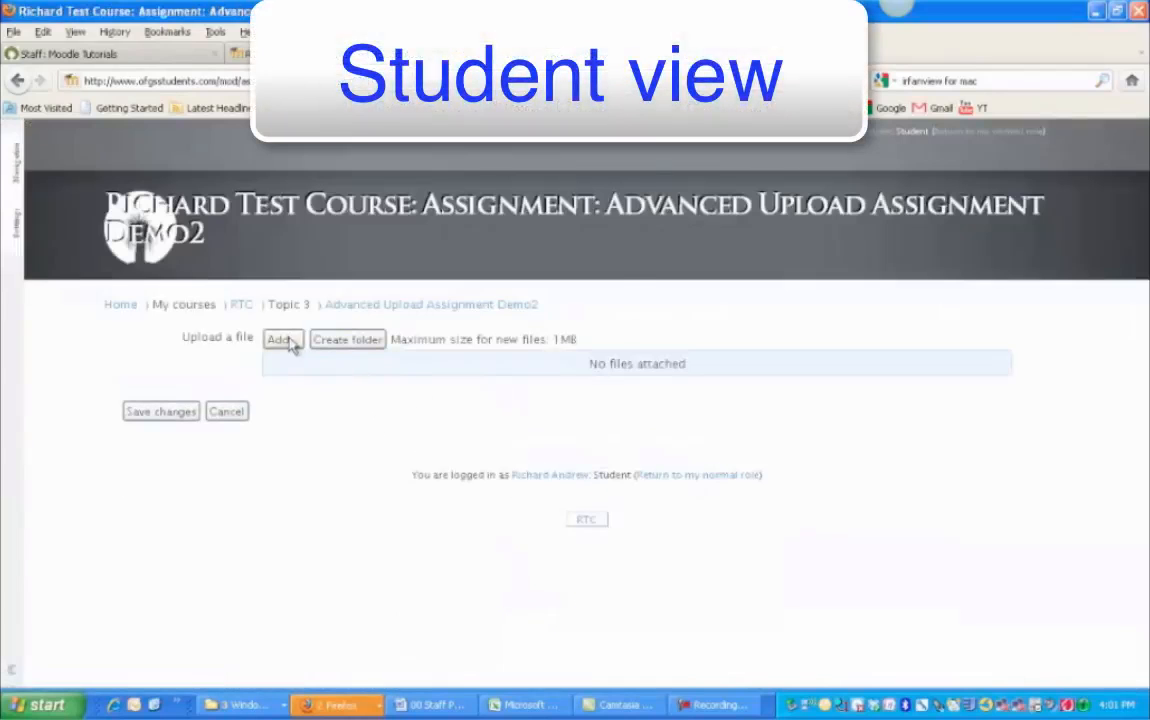
{"action": "left_click", "coordinate": [285, 340]}
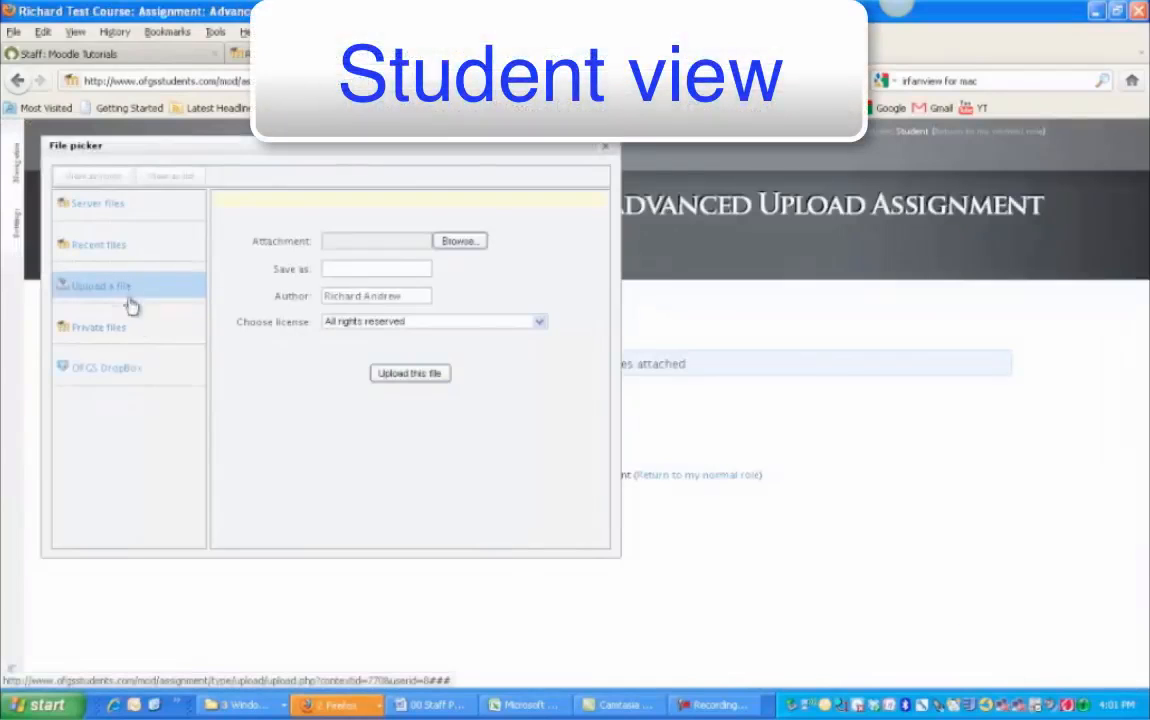
{"action": "left_click", "coordinate": [465, 242]}
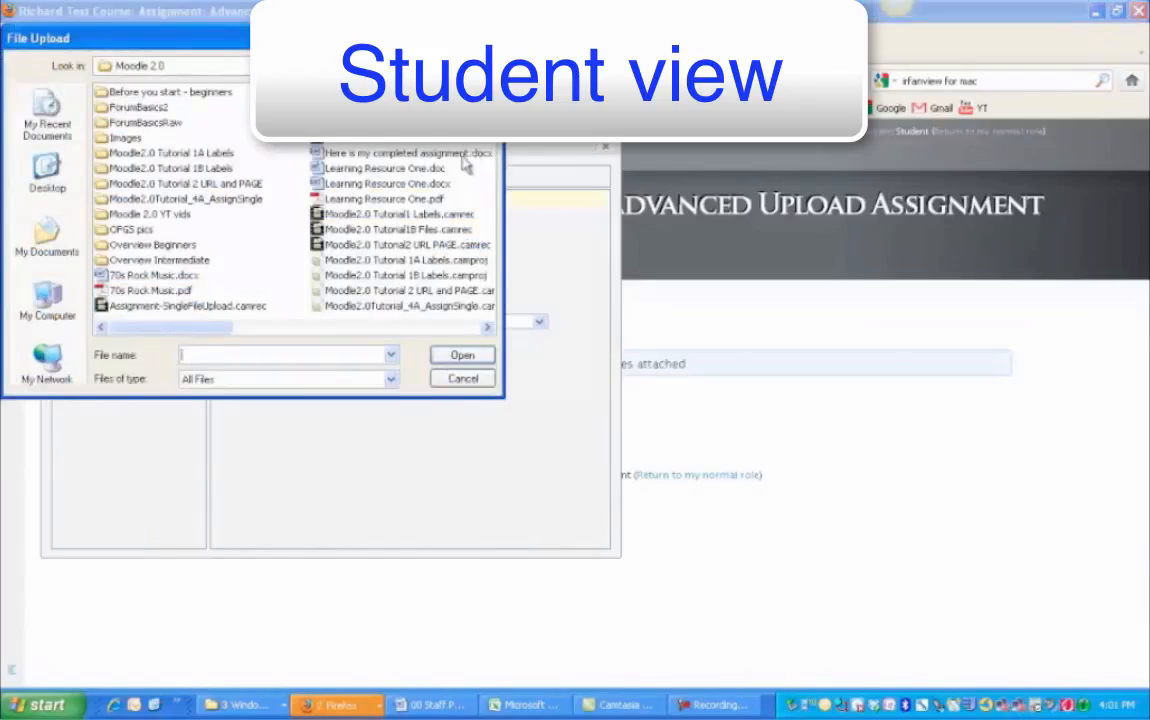
{"action": "left_click", "coordinate": [418, 153]}
{"action": "left_click", "coordinate": [464, 358]}
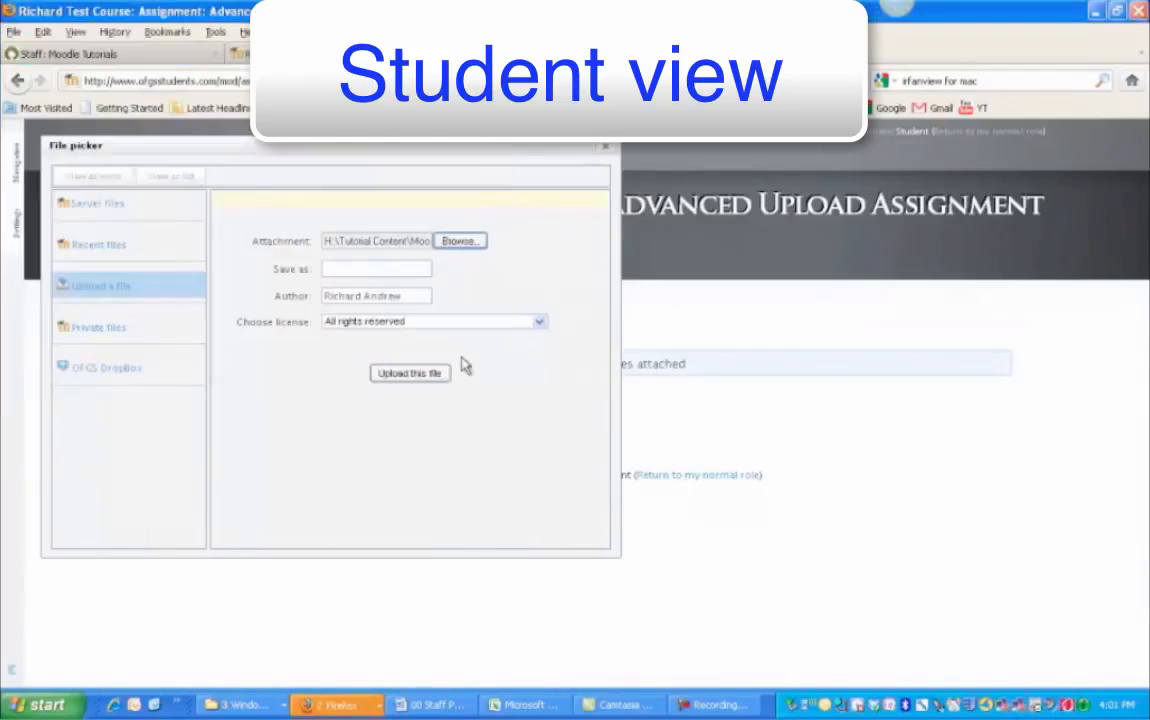
{"action": "left_click", "coordinate": [387, 376]}
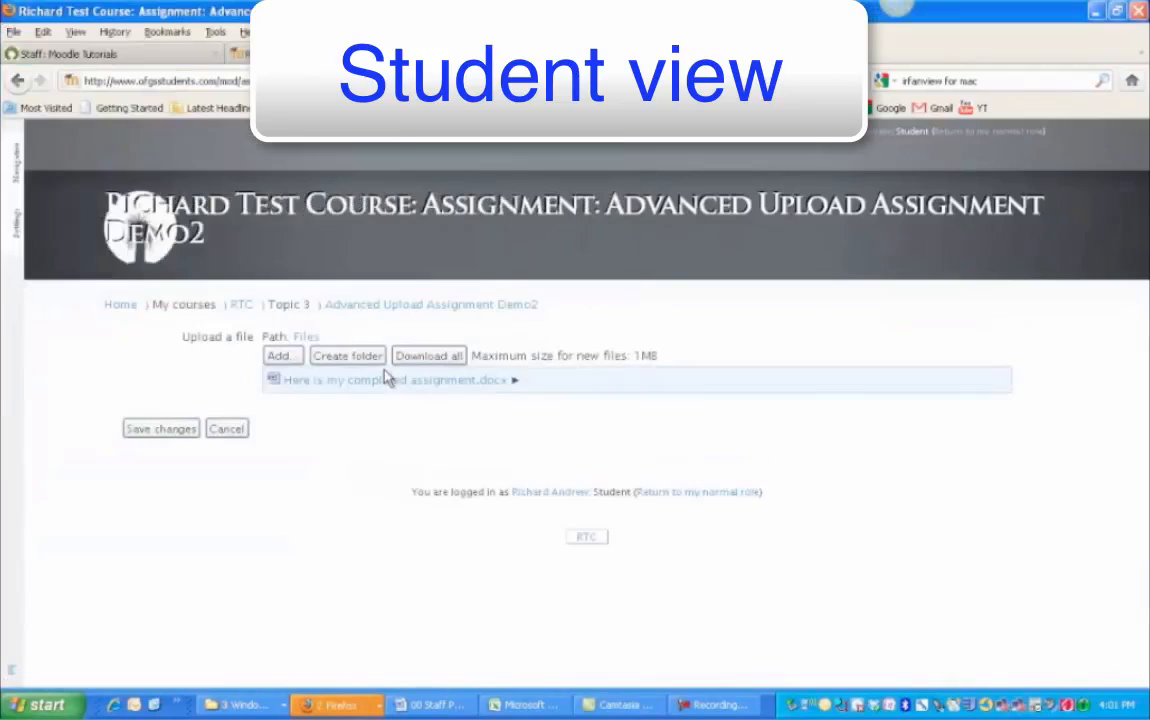
{"action": "left_click", "coordinate": [176, 430]}
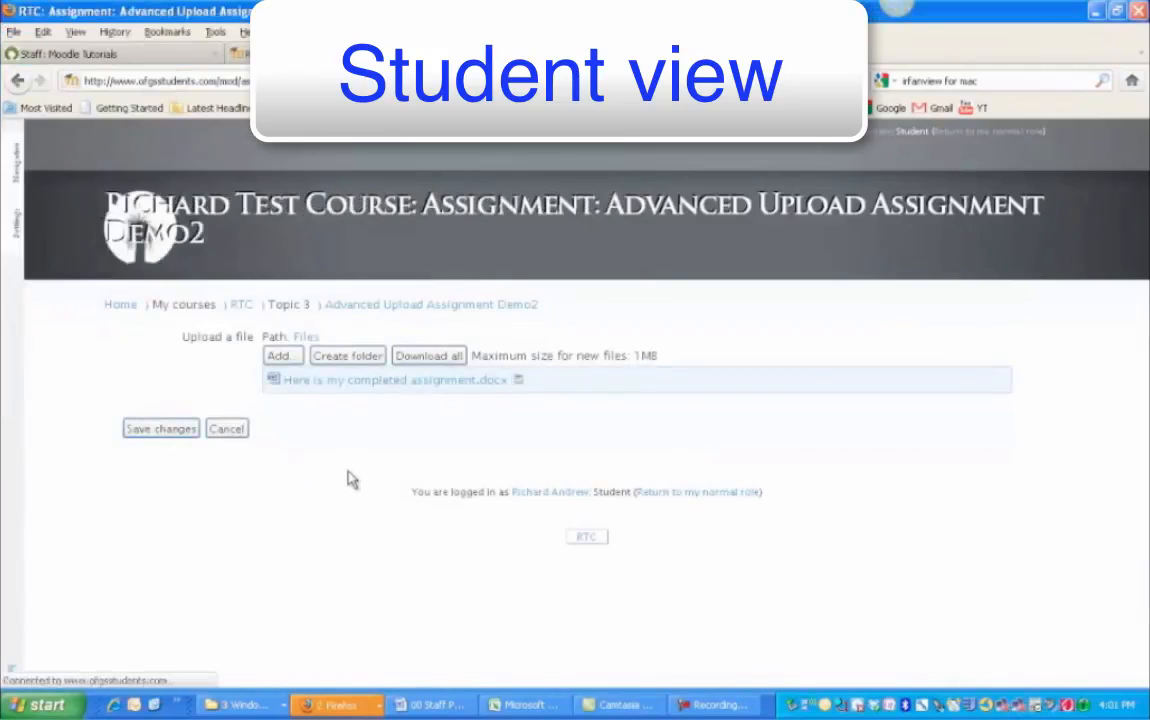
Step: Send the Demo2 submission draft for marking, confirm the final submission, and check the submission area
{"action": "scroll", "coordinate": [421, 505], "scroll_direction": "down", "scroll_amount": 5}
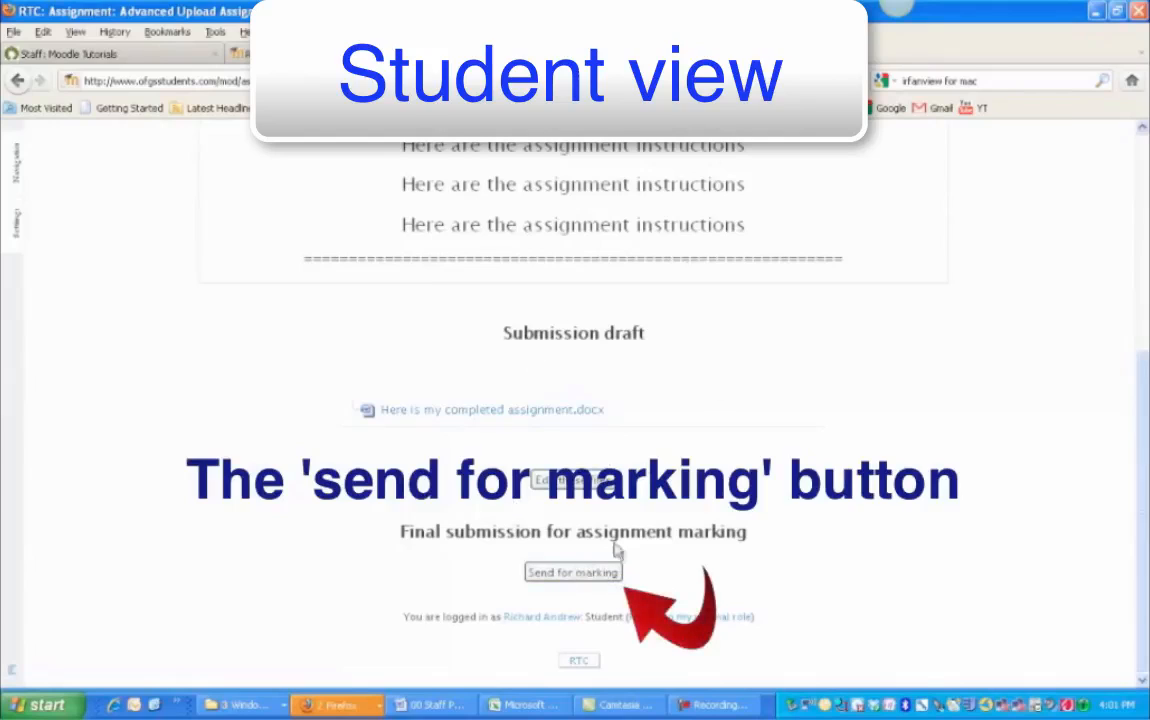
{"action": "left_click", "coordinate": [578, 573]}
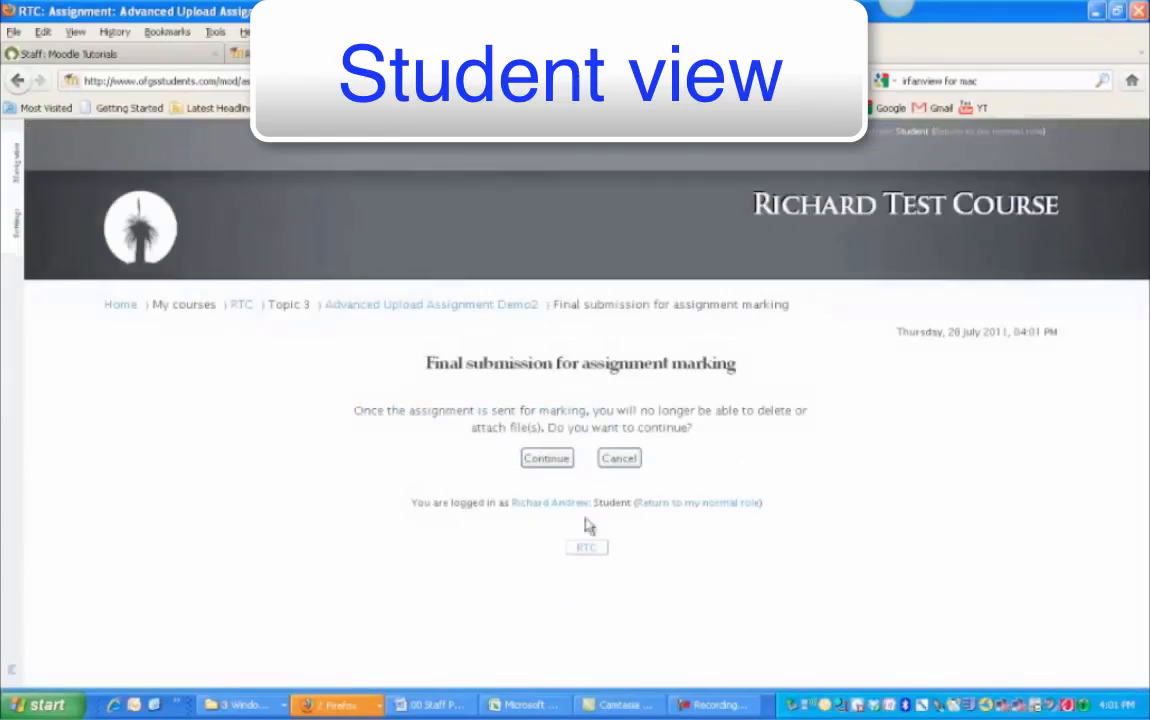
{"action": "left_click", "coordinate": [545, 460]}
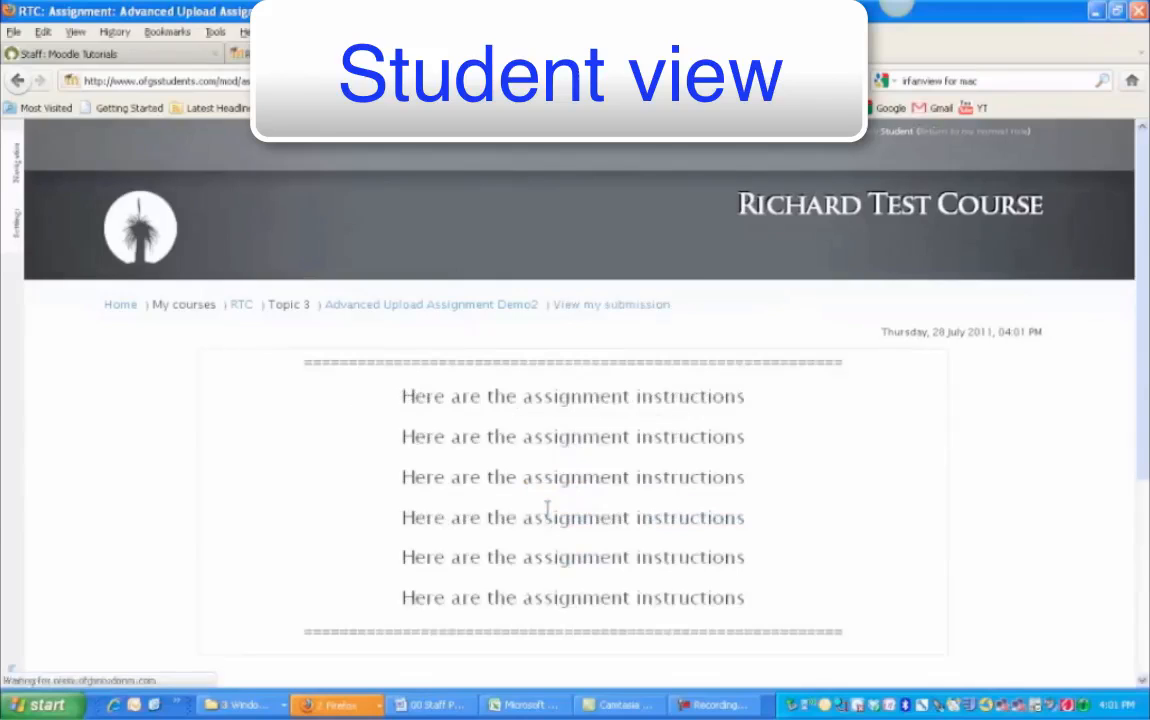
{"action": "scroll", "coordinate": [550, 516], "scroll_direction": "down", "scroll_amount": 5}
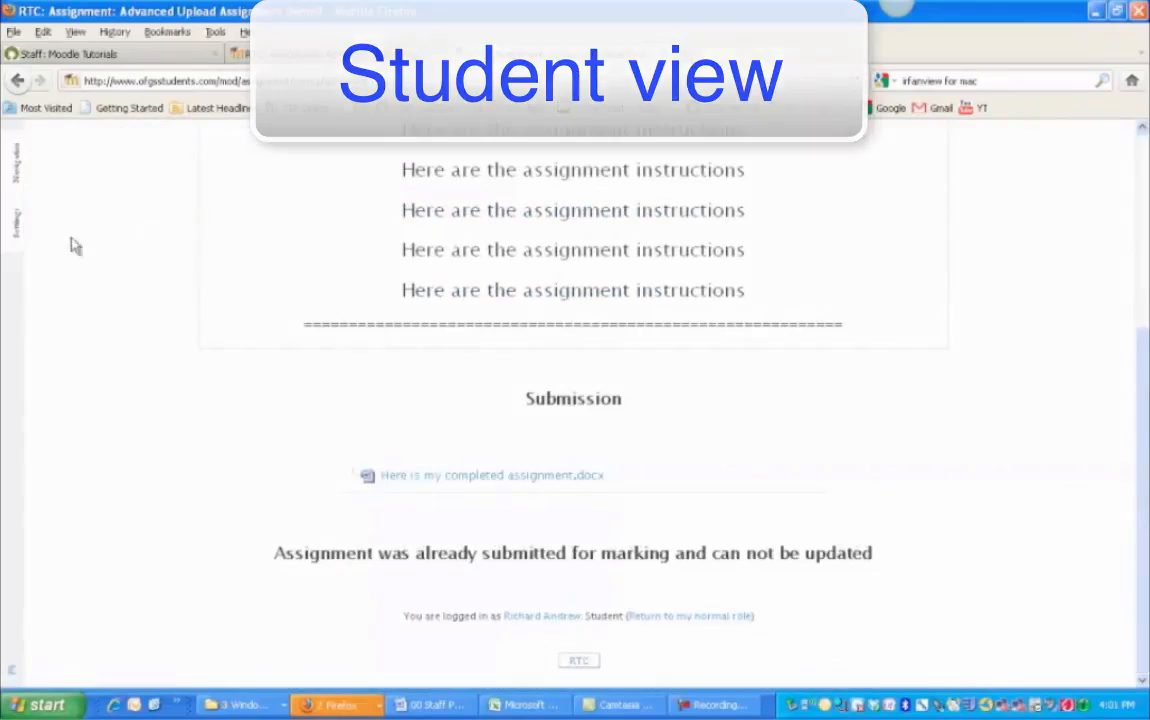
Step: Return to the normal role in Demo2 and open its list of submitted assignments
{"action": "mouse_move", "coordinate": [17, 225]}
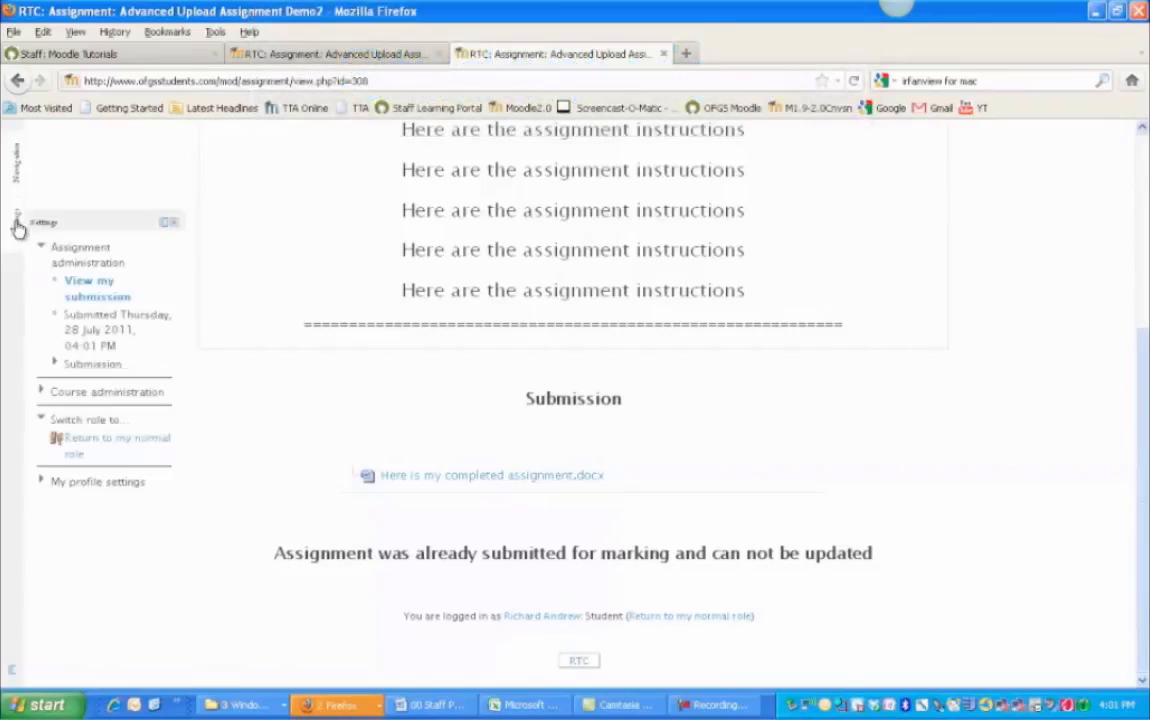
{"action": "left_click", "coordinate": [92, 439]}
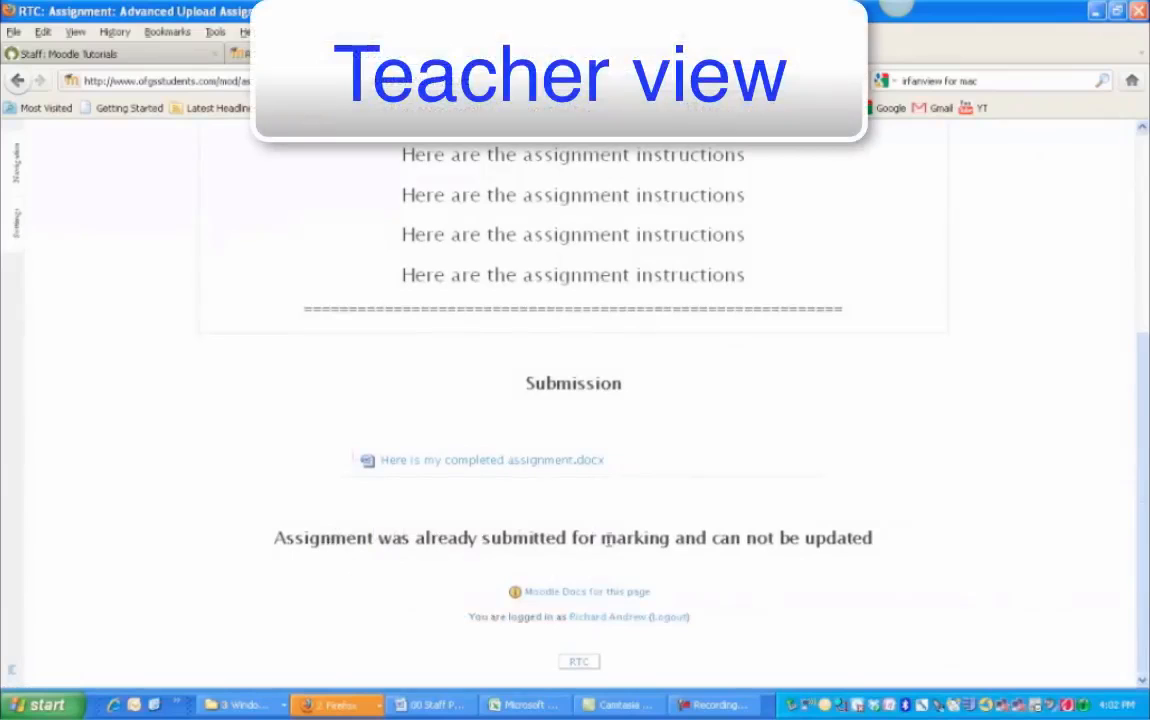
{"action": "scroll", "coordinate": [688, 525], "scroll_direction": "up", "scroll_amount": 5}
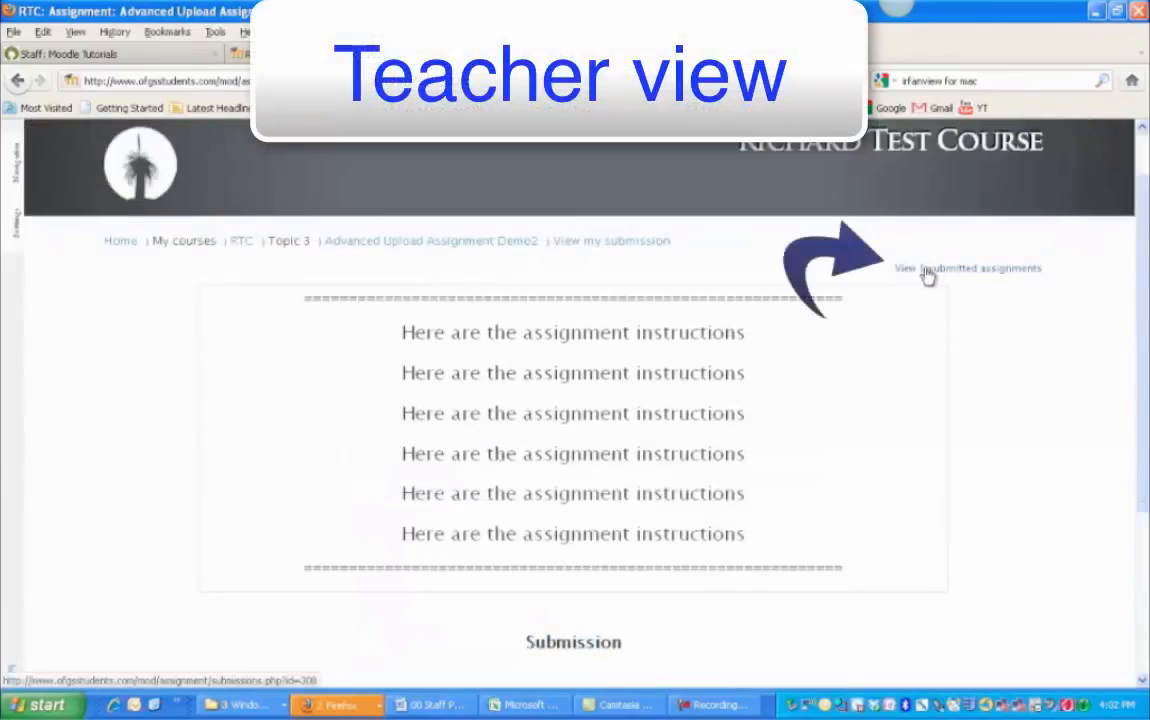
{"action": "left_click", "coordinate": [929, 269]}
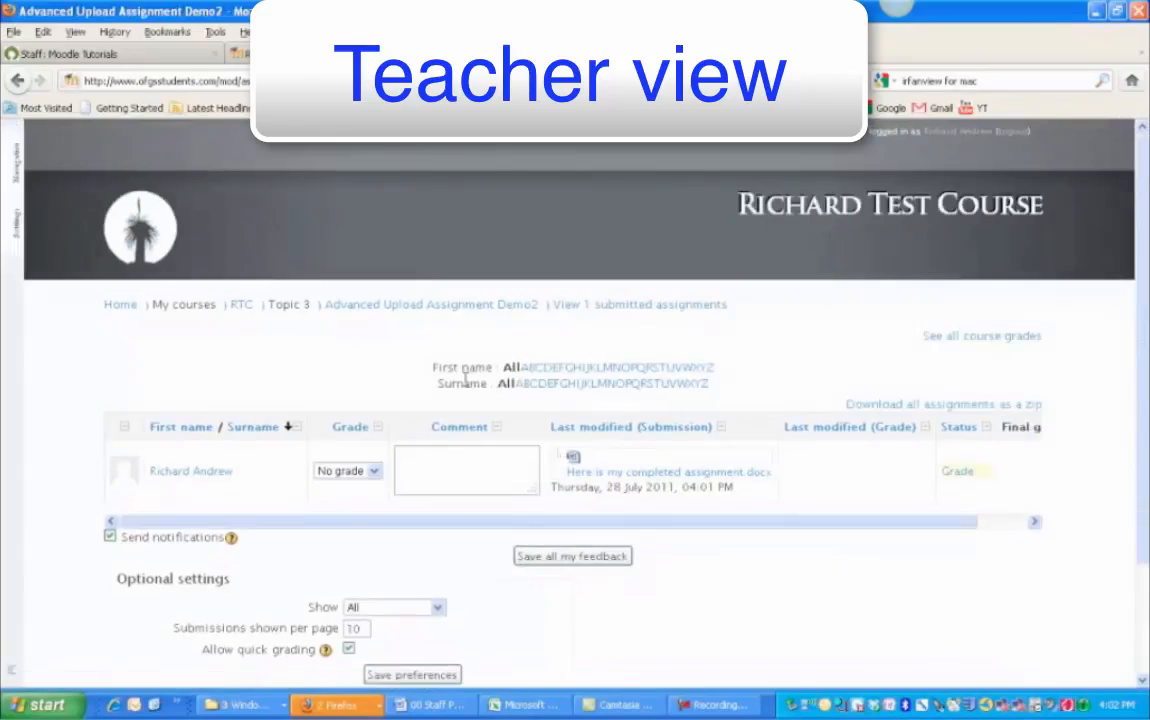
Step: Enter the comment "a ssCV" for the Demo2 submission and save all feedback
{"action": "scroll", "coordinate": [468, 385], "scroll_direction": "down", "scroll_amount": 3}
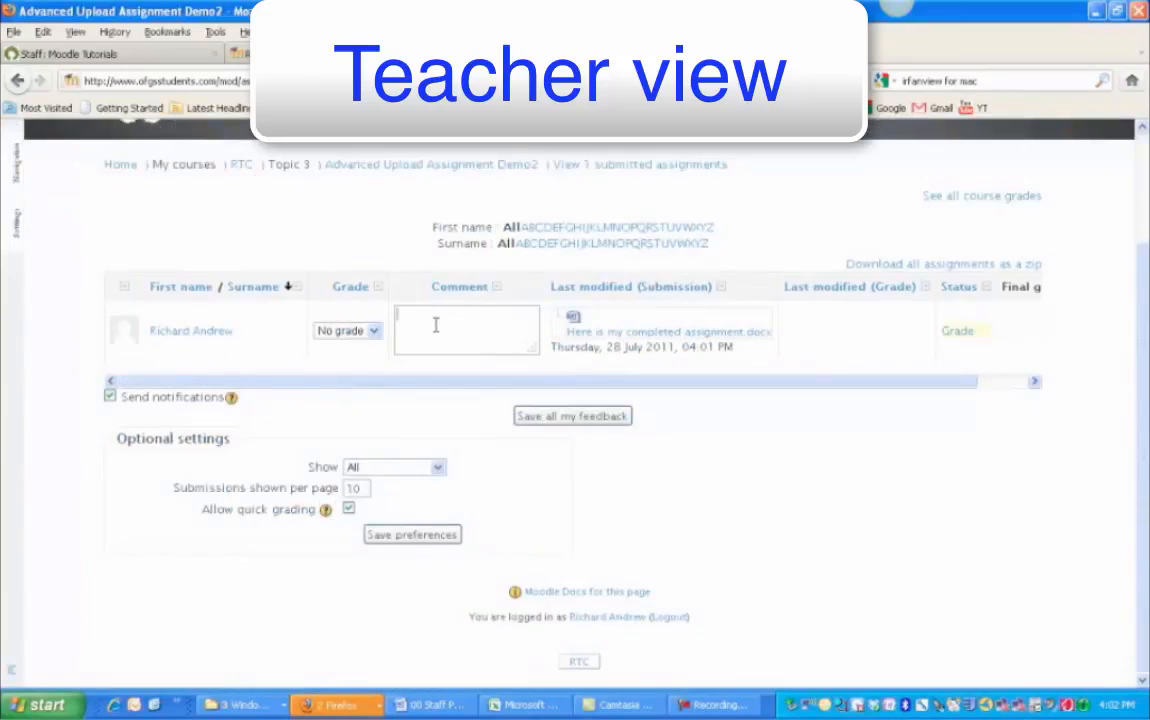
{"action": "type", "text": "ssCV"}
{"action": "key", "text": "Caps_Lock"}
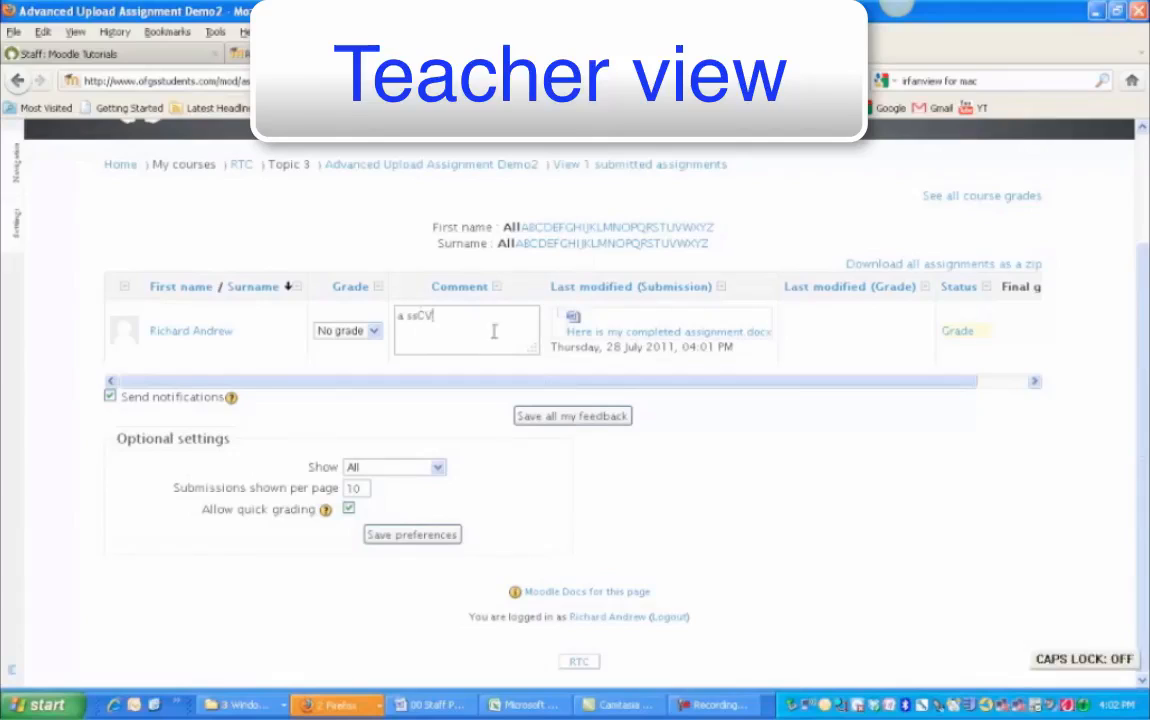
{"action": "left_click", "coordinate": [567, 415]}
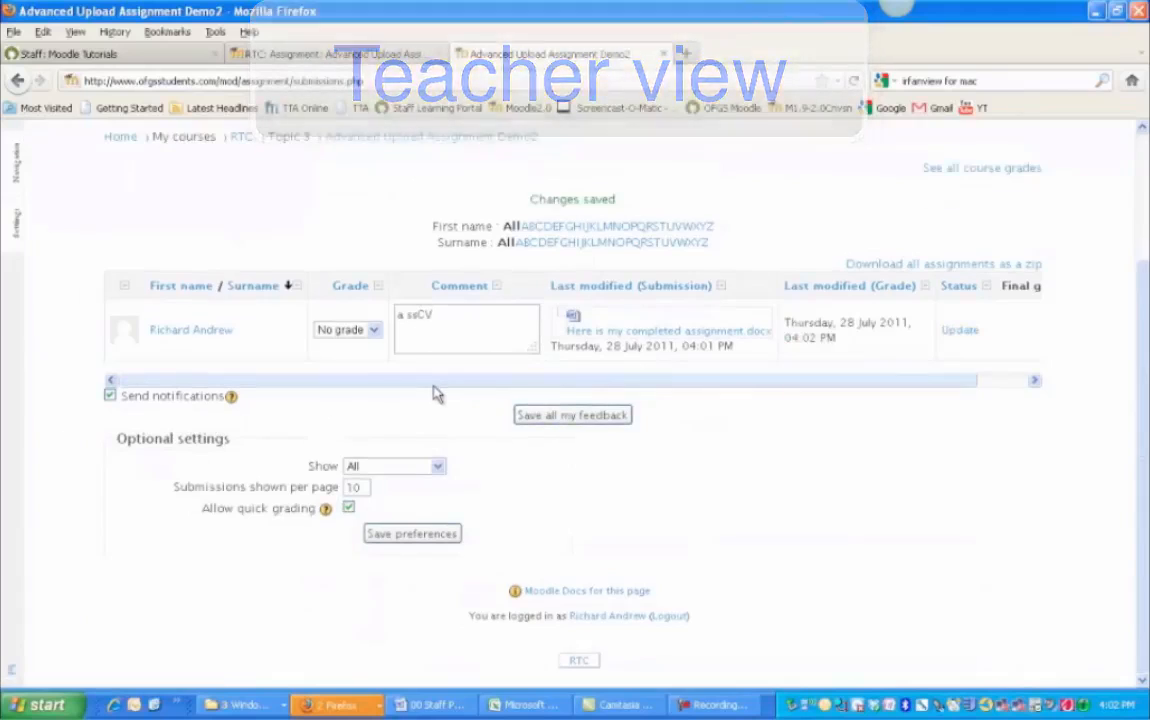
Step: Return to the RTC course page and view the two advanced upload assignments in topic 3
{"action": "scroll", "coordinate": [437, 395], "scroll_direction": "up", "scroll_amount": 3}
{"action": "left_click", "coordinate": [241, 303]}
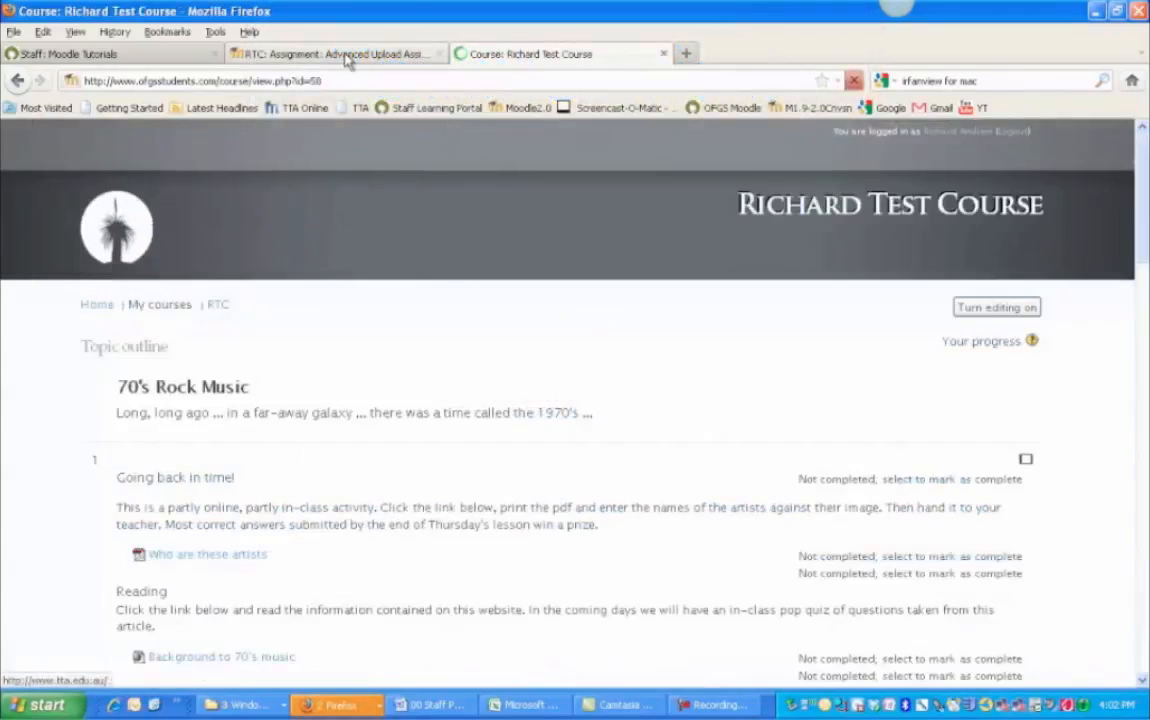
{"action": "scroll", "coordinate": [372, 313], "scroll_direction": "down", "scroll_amount": 10}
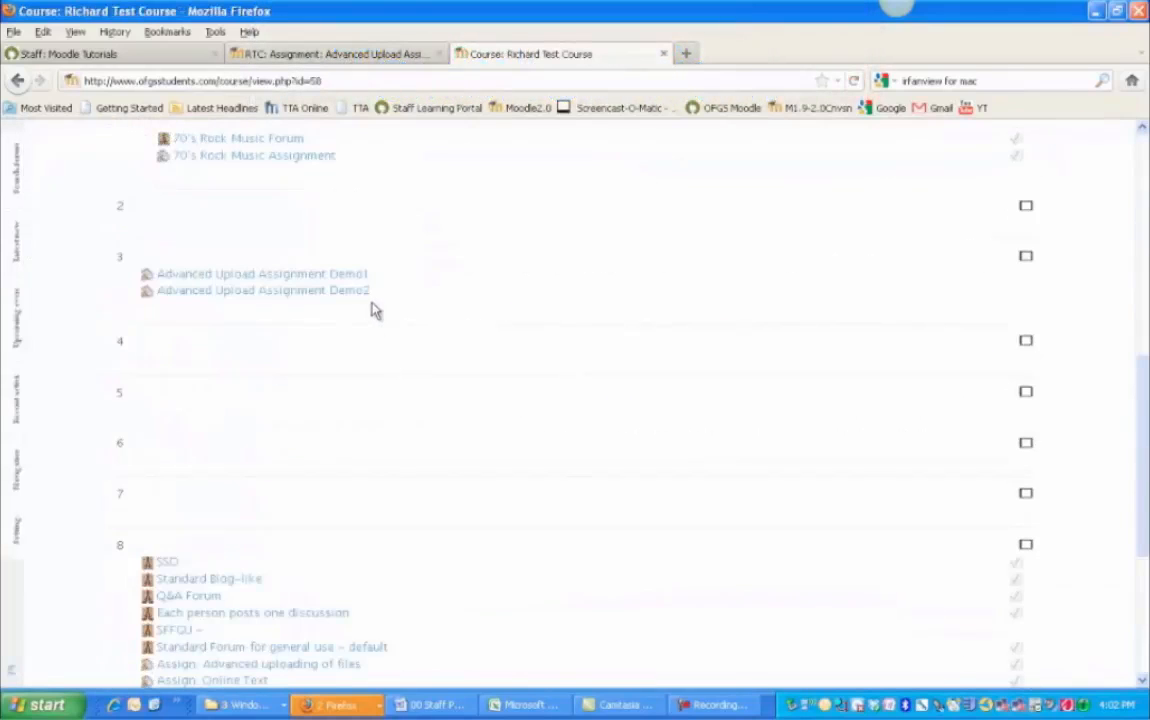
{"action": "scroll", "coordinate": [690, 311], "scroll_direction": "up", "scroll_amount": 2}
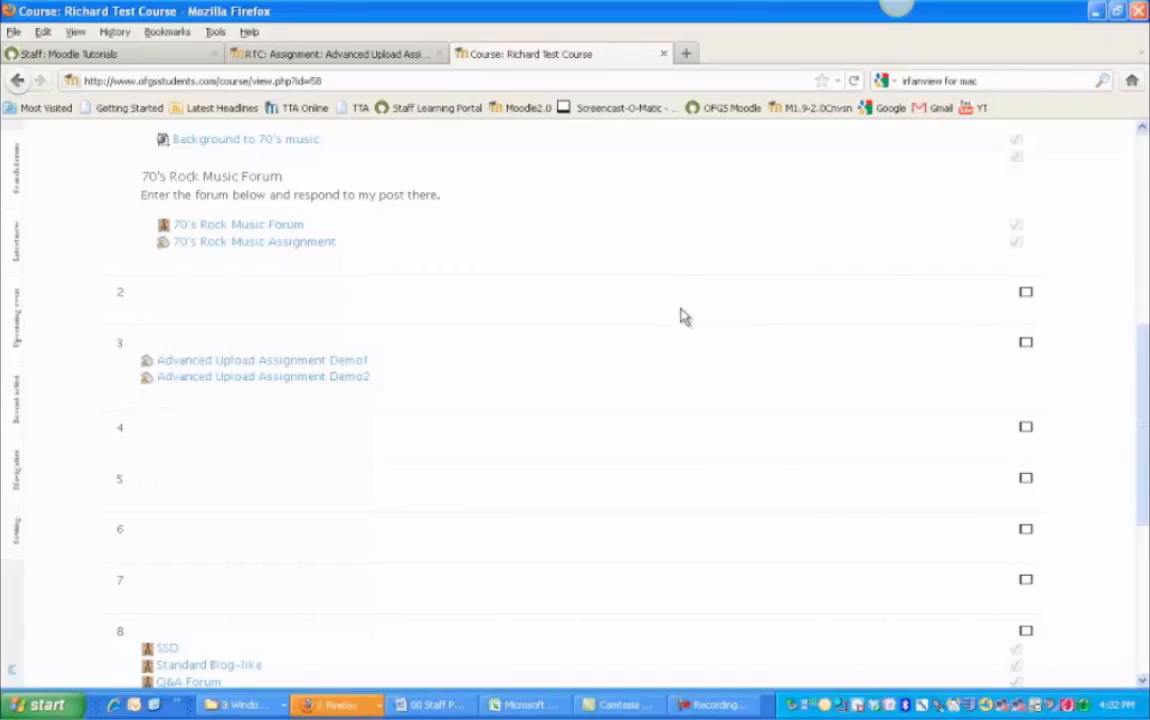